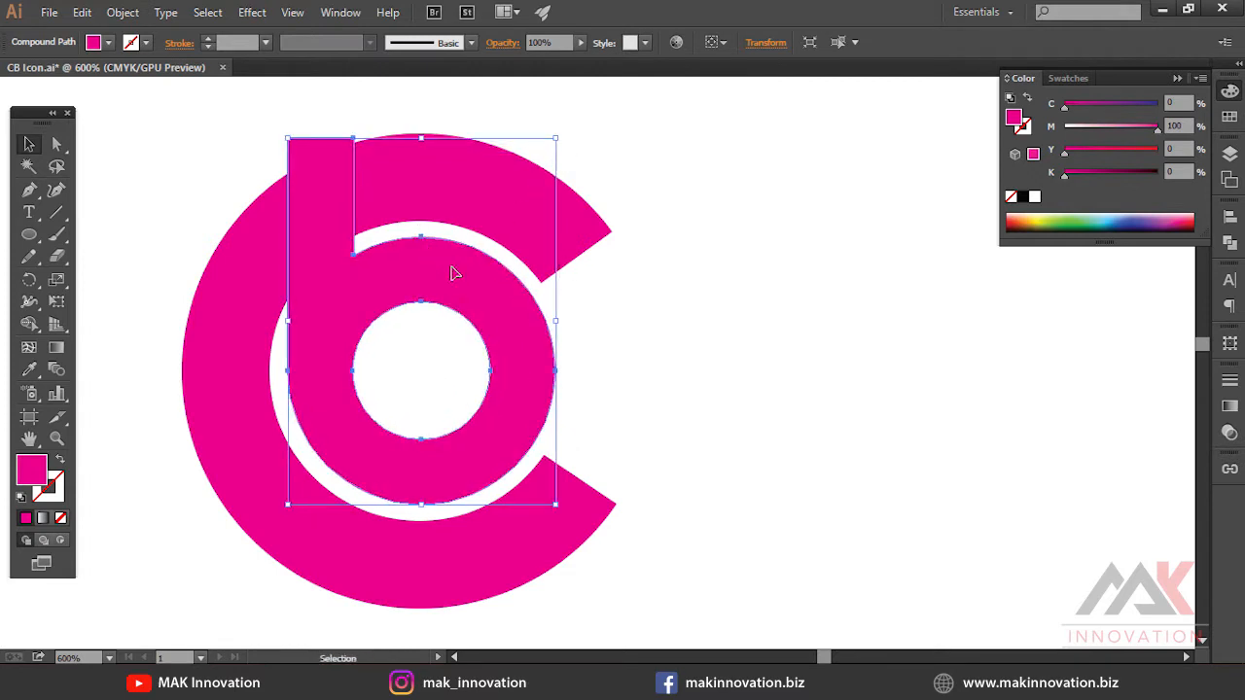
Duplicate the b shape to the right of the logo
{"action": "key", "text": "ctrl+minus"}
{"action": "left_click_drag", "start_coordinate": [504, 359], "coordinate": [828, 361]}
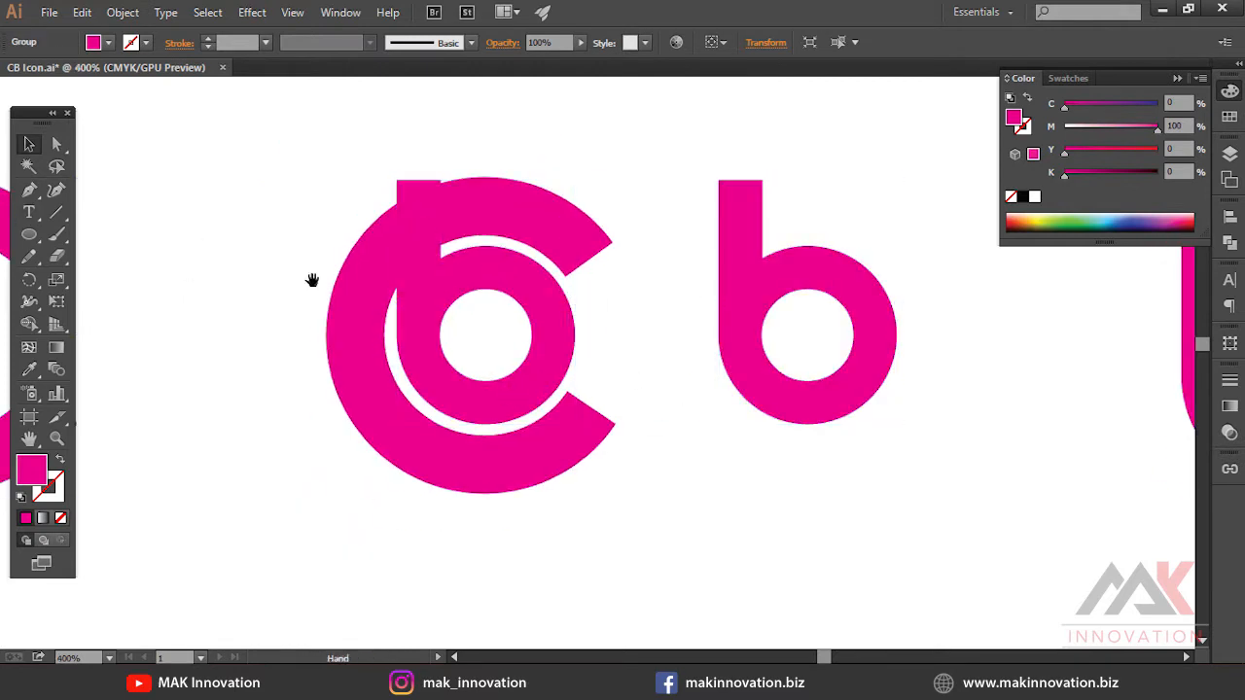
Try subtracting the b from the C with Pathfinder Minus Front
{"action": "left_click_drag", "start_coordinate": [312, 280], "coordinate": [366, 280]}
{"action": "left_click", "coordinate": [365, 280]}
{"action": "left_click", "coordinate": [620, 230]}
{"action": "left_click_drag", "start_coordinate": [619, 230], "coordinate": [798, 245]}
{"action": "left_click_drag", "start_coordinate": [802, 250], "coordinate": [262, 250]}
{"action": "left_click", "coordinate": [707, 225]}
{"action": "left_click_drag", "start_coordinate": [707, 224], "coordinate": [549, 230]}
{"action": "left_click", "coordinate": [500, 298], "text": "shift"}
{"action": "left_click", "coordinate": [341, 15]}
{"action": "left_click", "coordinate": [433, 590]}
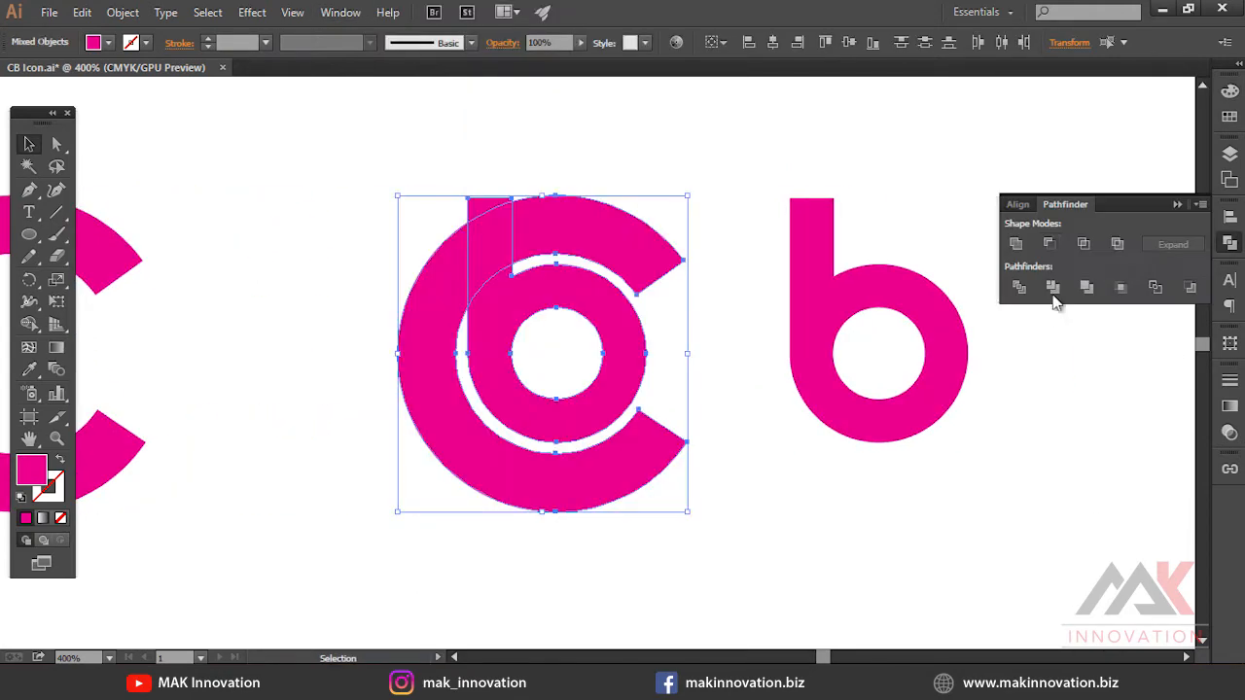
{"action": "left_click", "coordinate": [1048, 244]}
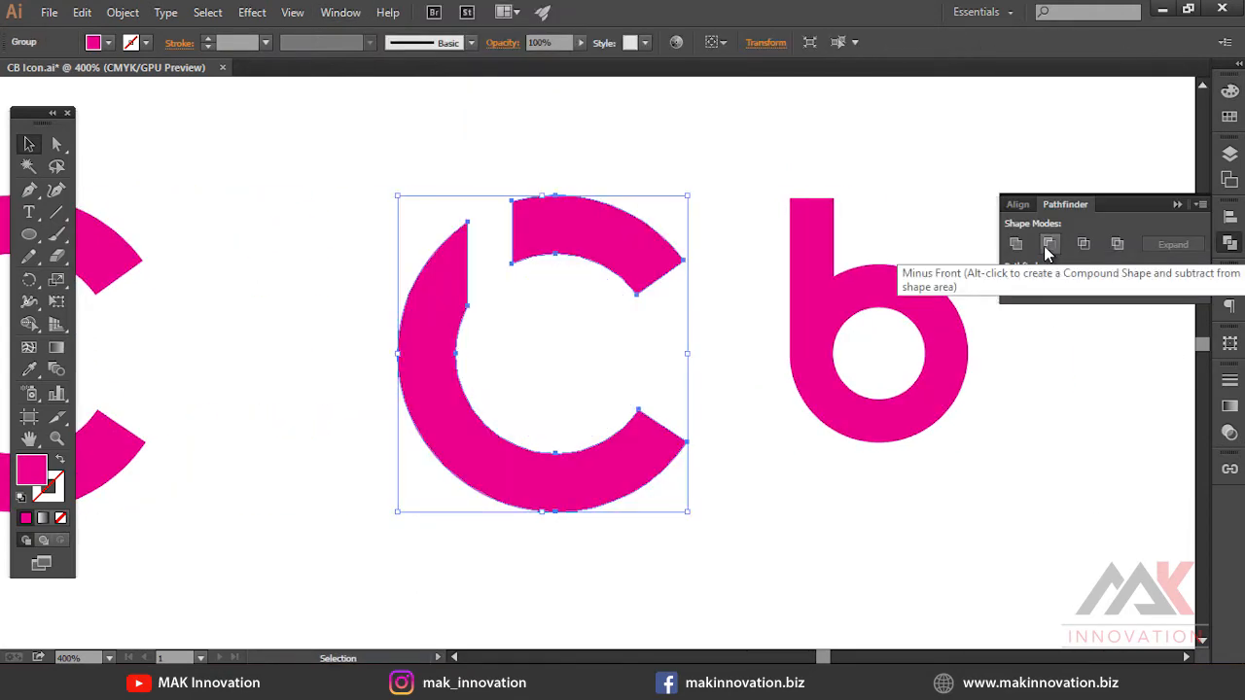
{"action": "key", "text": "ctrl+shift+a"}
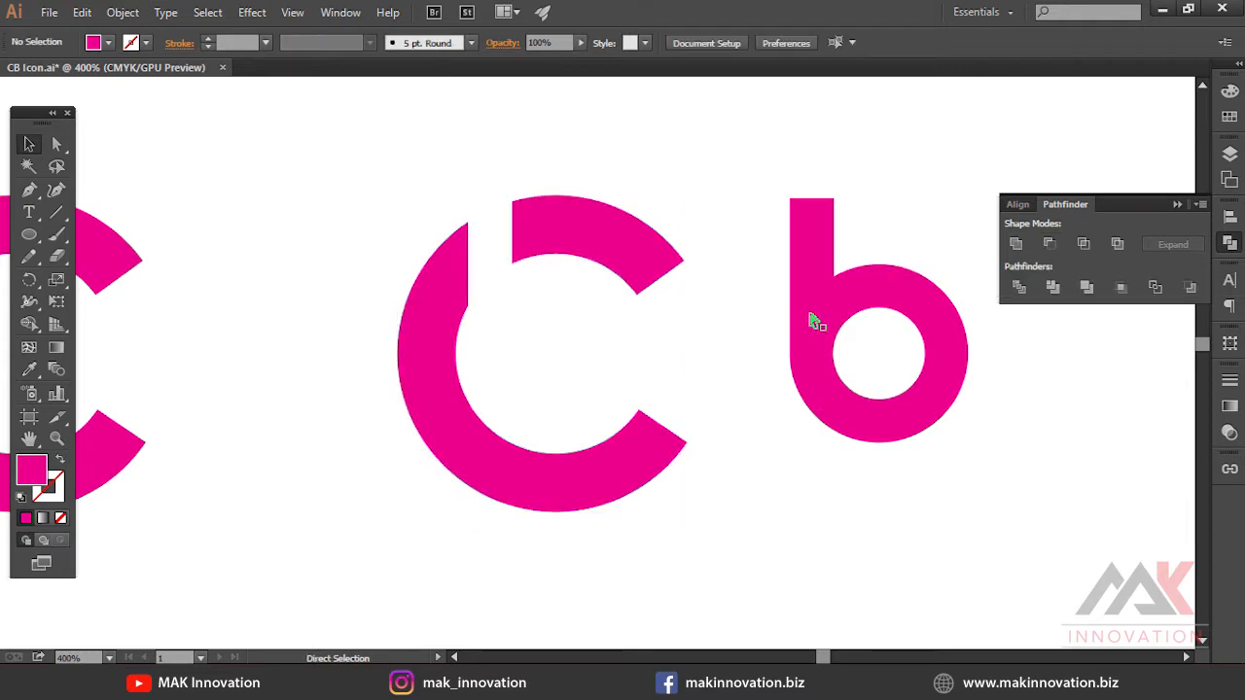
{"action": "key", "text": "ctrl+z"}
Create an offset path around the b shape
{"action": "left_click", "coordinate": [530, 282]}
{"action": "left_click", "coordinate": [1229, 380]}
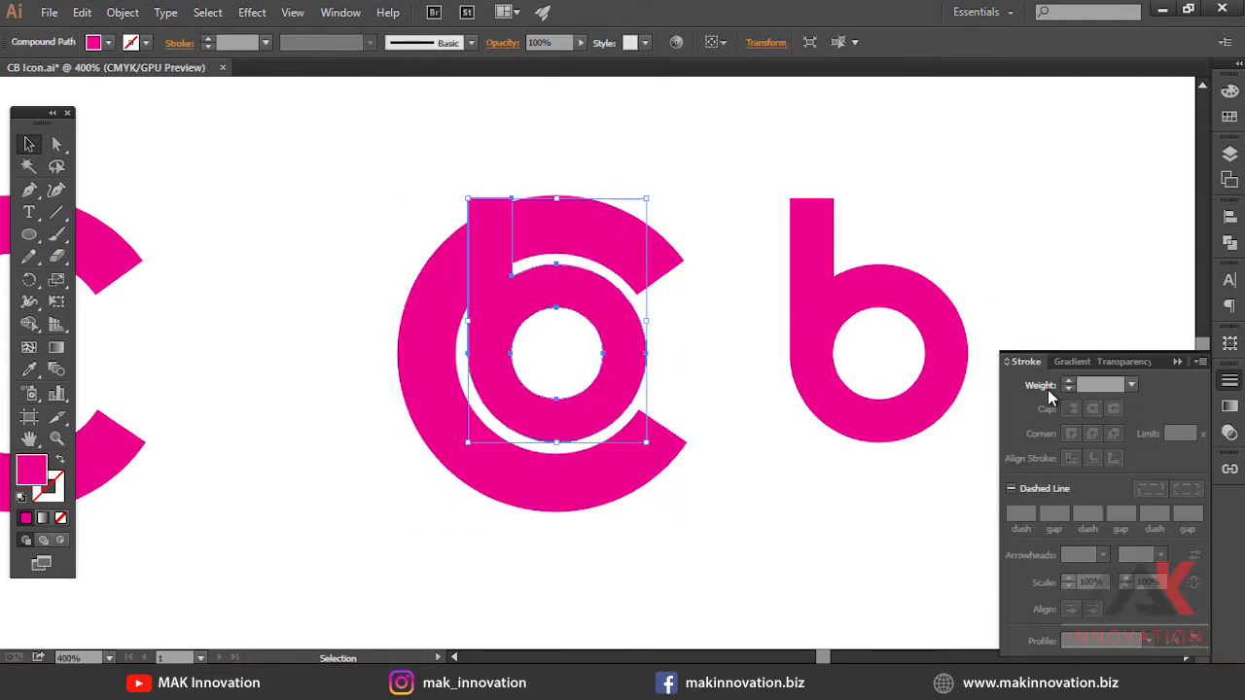
{"action": "left_click", "coordinate": [1068, 381]}
{"action": "left_click", "coordinate": [122, 12]}
{"action": "left_click", "coordinate": [195, 214]}
{"action": "key", "text": "Return"}
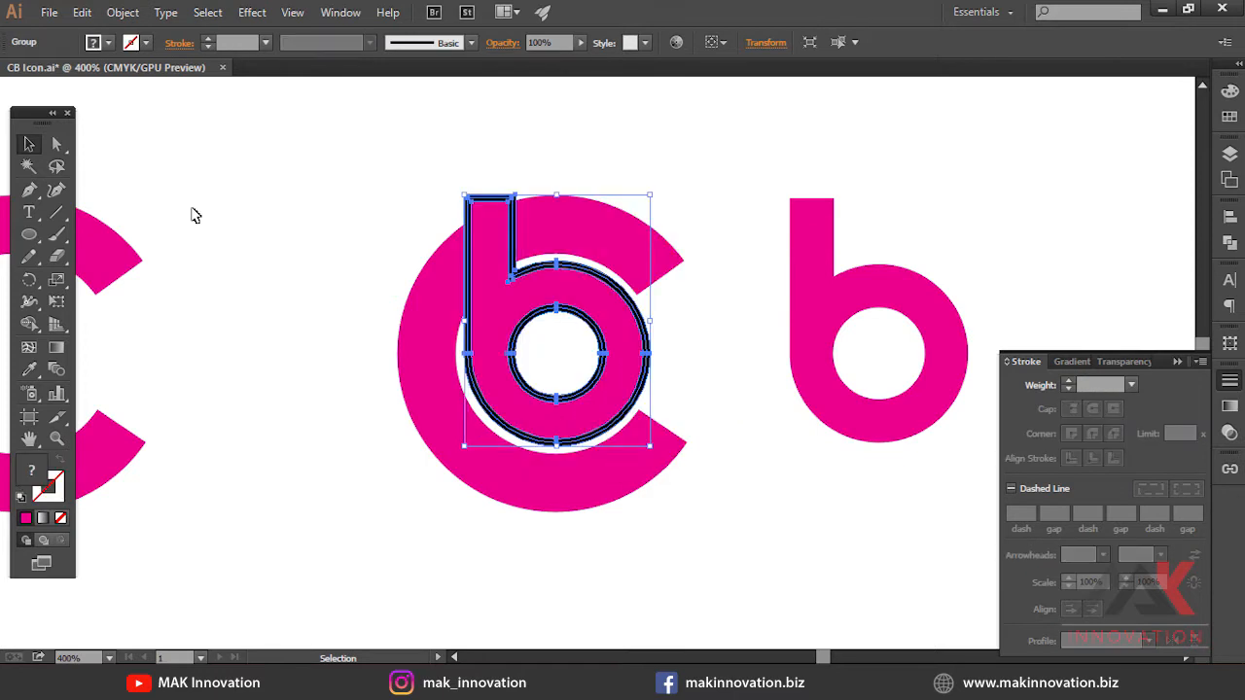
Try subtracting the offset outline from the C with Minus Front
{"action": "left_click", "coordinate": [1232, 242]}
{"action": "left_click", "coordinate": [1015, 244]}
{"action": "left_click", "coordinate": [630, 268], "text": "shift"}
{"action": "left_click", "coordinate": [1050, 244]}
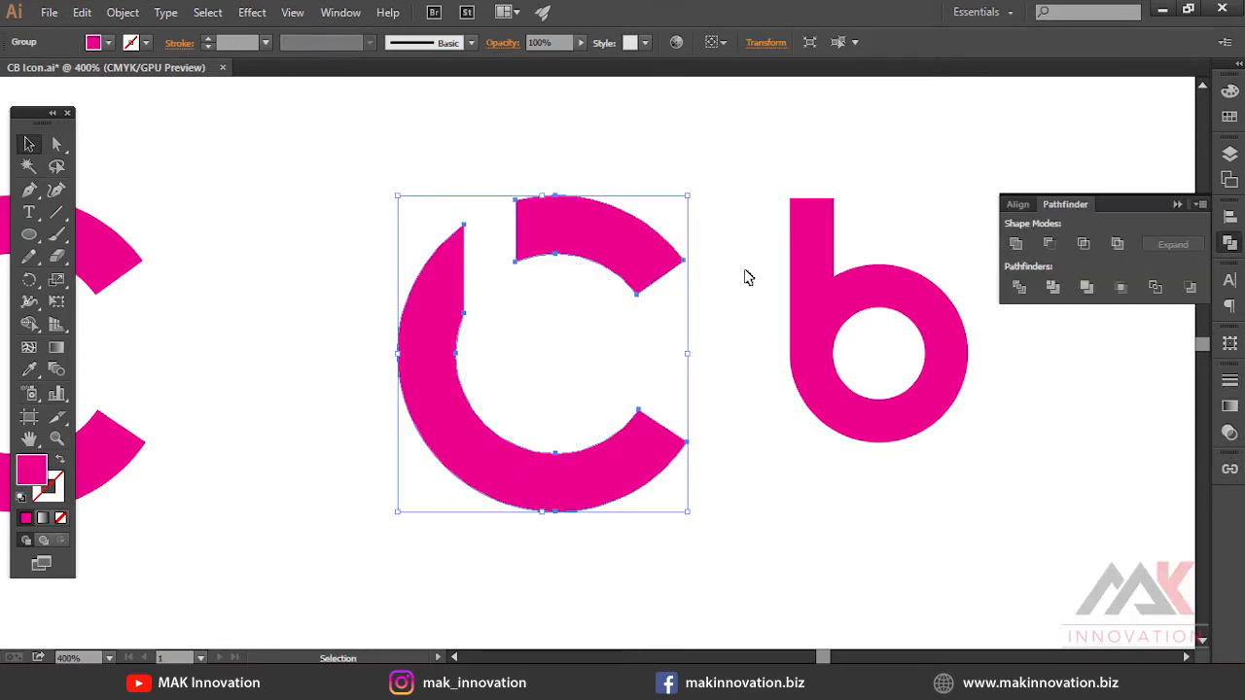
{"action": "left_click", "coordinate": [740, 366]}
{"action": "key", "text": "ctrl+z"}
Copy the offset outline above the logo and cut the C with Minus Front
{"action": "left_click_drag", "start_coordinate": [612, 398], "coordinate": [612, 128]}
{"action": "left_click", "coordinate": [809, 253], "text": "shift"}
{"action": "left_click", "coordinate": [528, 279]}
{"action": "left_click", "coordinate": [624, 245], "text": "shift"}
{"action": "left_click", "coordinate": [1049, 244]}
Center the b copy horizontally on the offset copy and place it back inside the C
{"action": "left_click", "coordinate": [603, 141]}
{"action": "left_click", "coordinate": [791, 264], "text": "shift"}
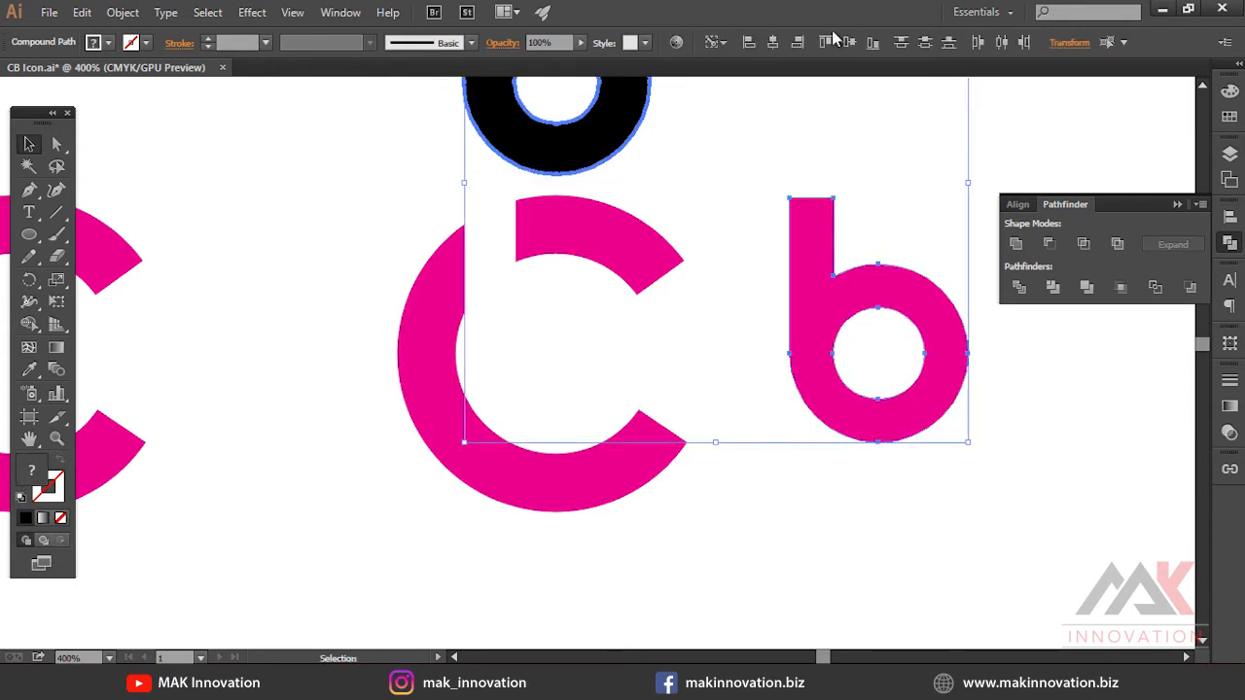
{"action": "left_click", "coordinate": [773, 43]}
{"action": "left_click", "coordinate": [847, 161]}
{"action": "left_click", "coordinate": [606, 162]}
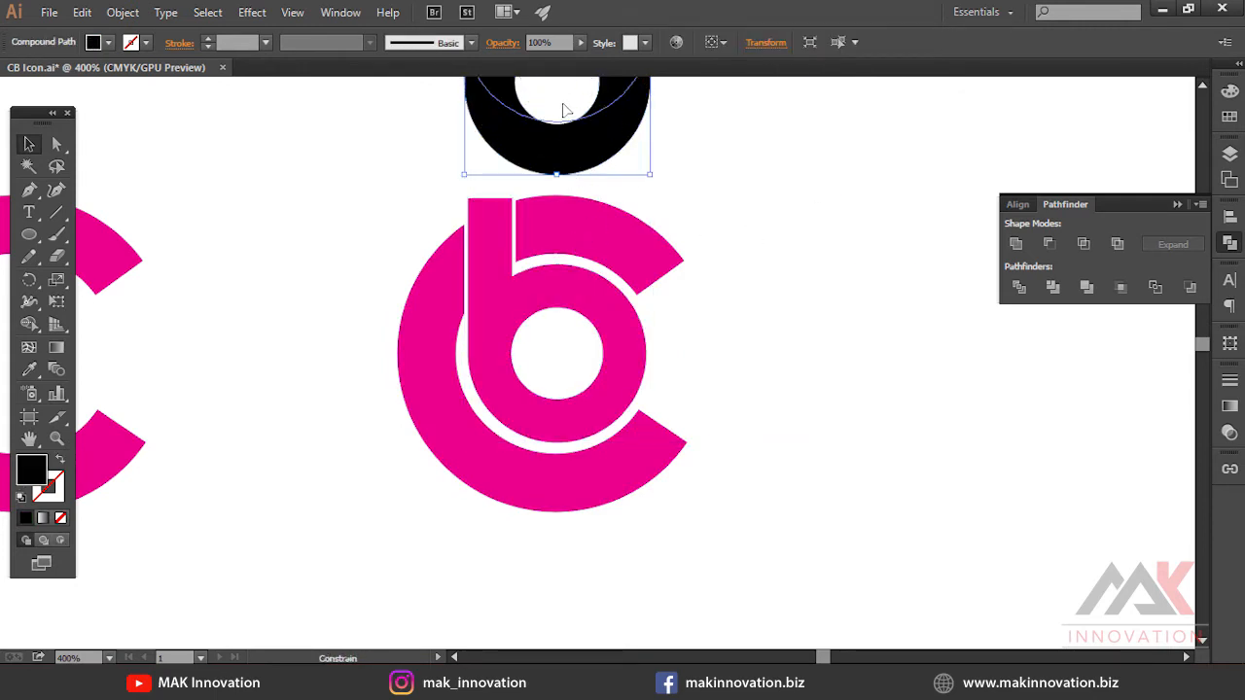
Add a stroked circle around the logo and align it to the logo's centre
{"action": "left_click_drag", "start_coordinate": [566, 110], "coordinate": [566, 99]}
{"action": "left_click", "coordinate": [515, 160]}
{"action": "left_click_drag", "start_coordinate": [673, 362], "coordinate": [679, 362]}
{"action": "key", "text": "v"}
{"action": "key", "text": "slash"}
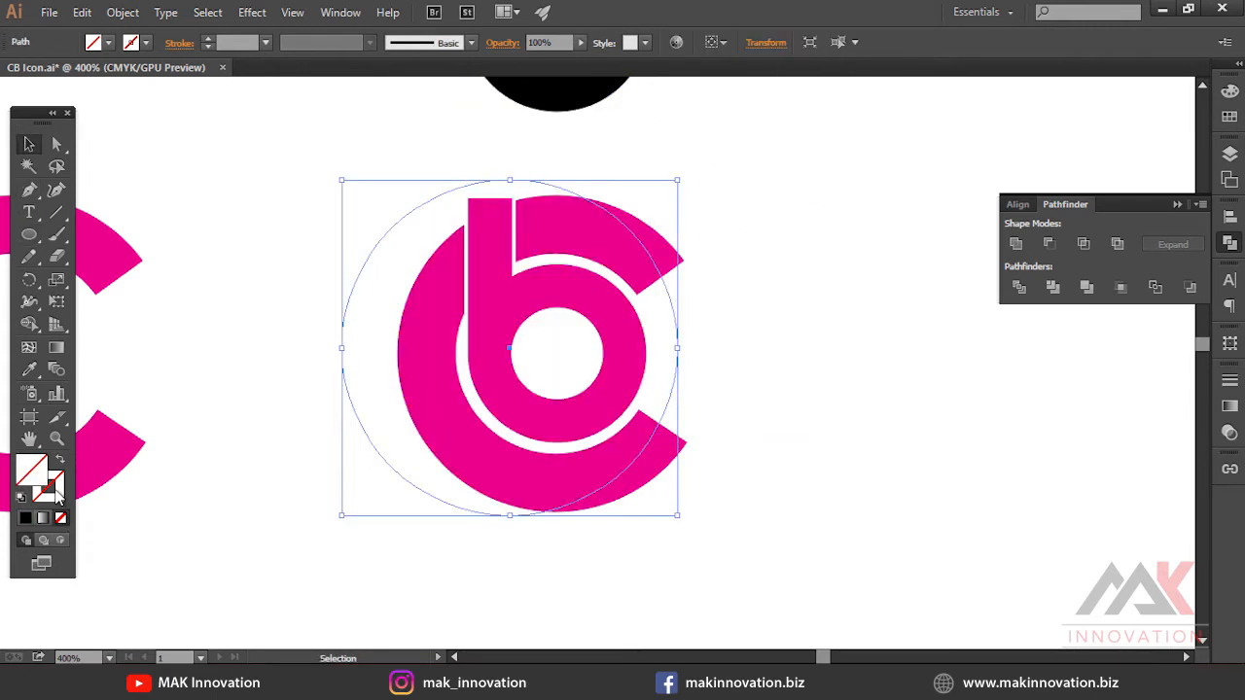
{"action": "key", "text": "x"}
{"action": "key", "text": "comma"}
{"action": "left_click", "coordinate": [664, 460], "text": "shift"}
{"action": "left_click", "coordinate": [665, 464]}
{"action": "left_click", "coordinate": [773, 43]}
{"action": "left_click", "coordinate": [850, 42]}
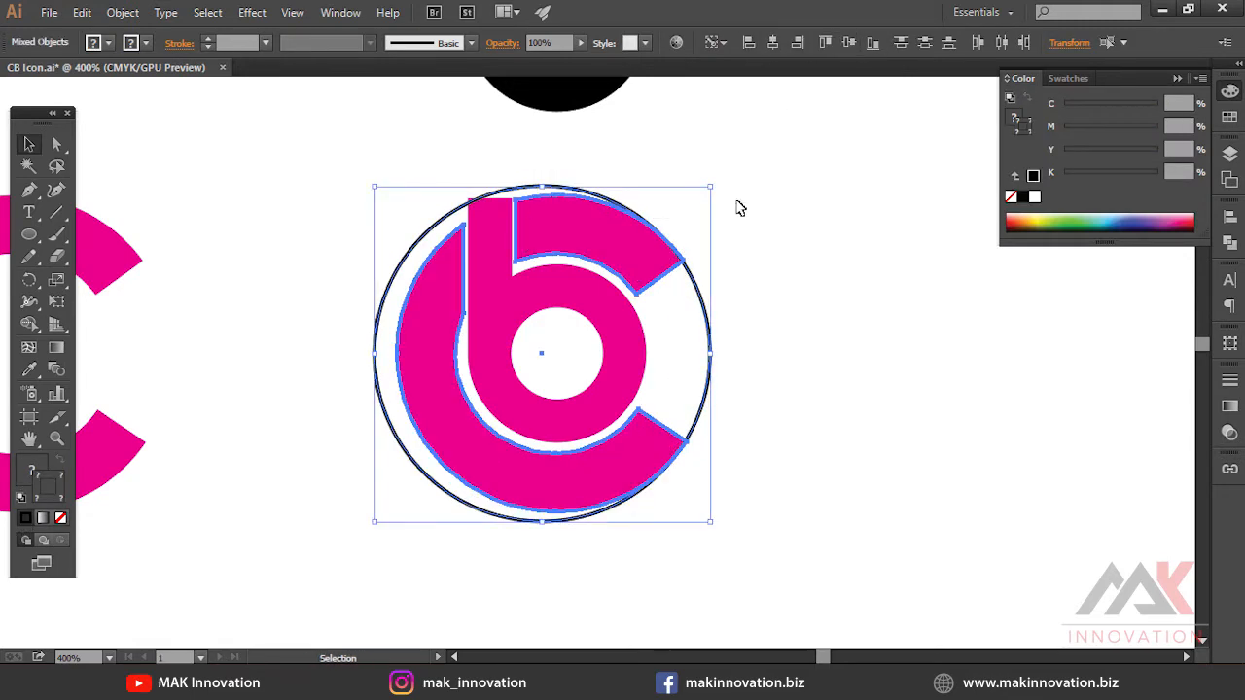
Resize the circle to the C's outer edge, check it in Outline view and delete it
{"action": "left_click", "coordinate": [722, 245]}
{"action": "left_click_drag", "start_coordinate": [698, 291], "coordinate": [725, 292]}
{"action": "left_click_drag", "start_coordinate": [739, 188], "coordinate": [738, 196]}
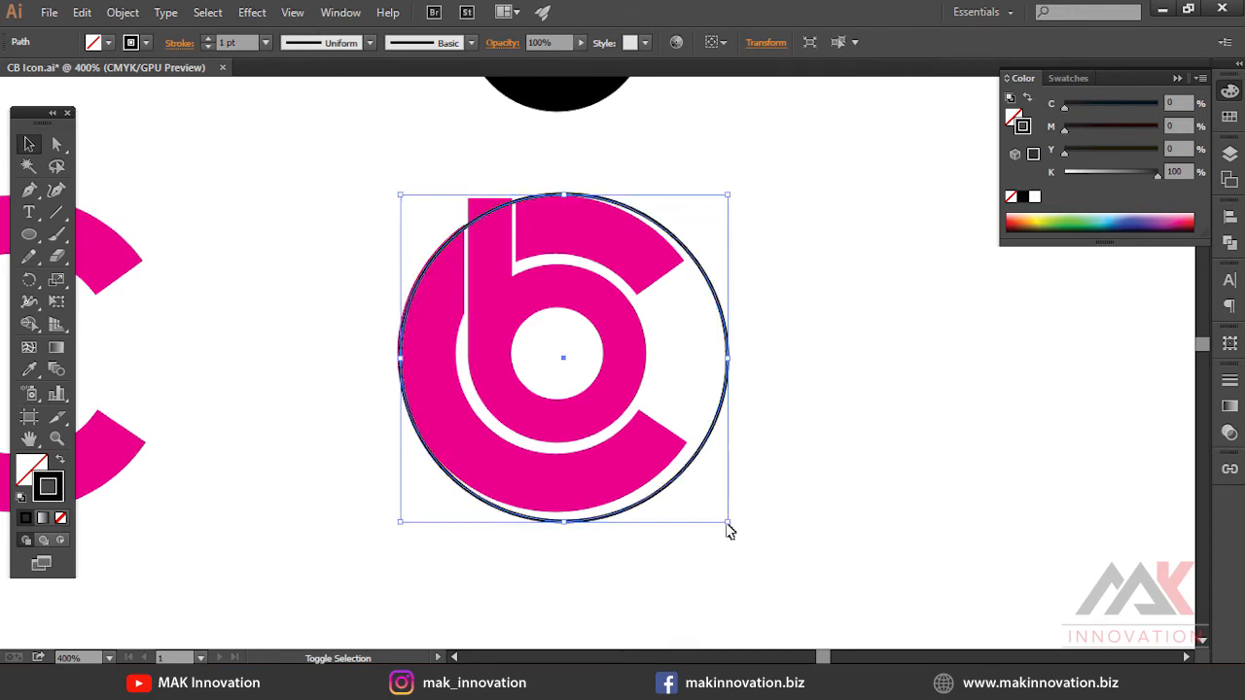
{"action": "left_click_drag", "start_coordinate": [729, 526], "coordinate": [717, 516]}
{"action": "left_click", "coordinate": [807, 375]}
{"action": "key", "text": "ctrl+y"}
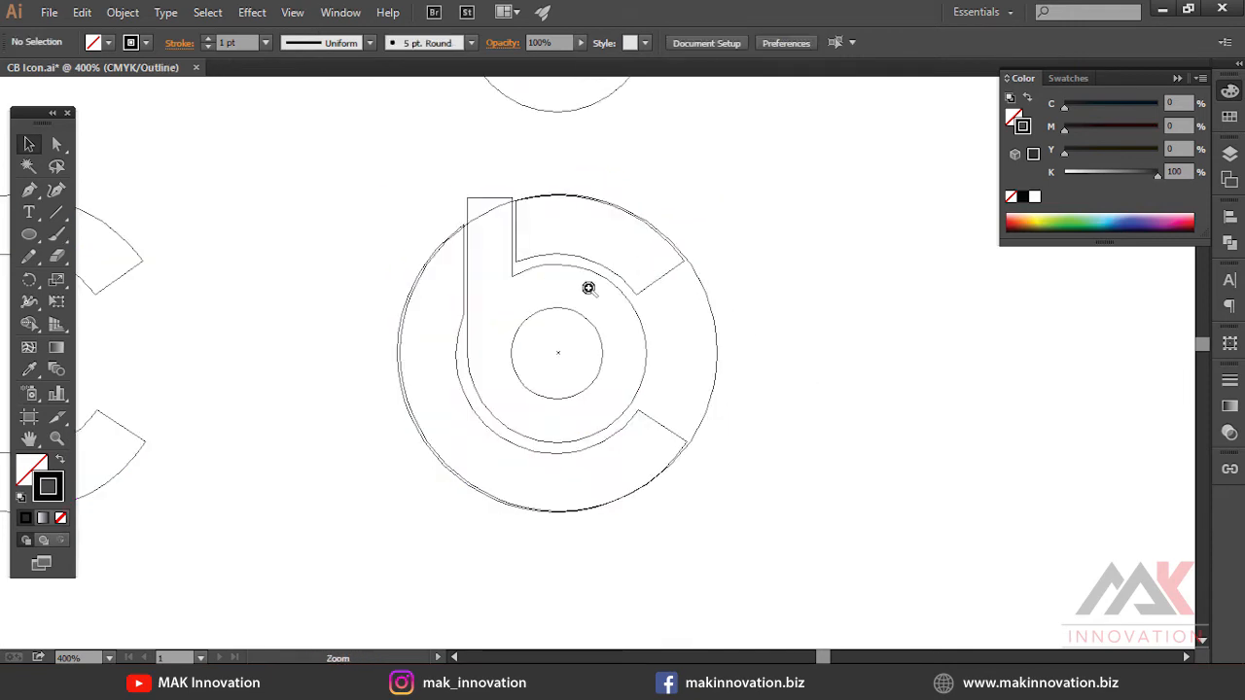
{"action": "left_click", "coordinate": [589, 289], "text": "ctrl"}
{"action": "key", "text": "ctrl+y"}
{"action": "left_click", "coordinate": [765, 352]}
{"action": "key", "text": "Delete"}
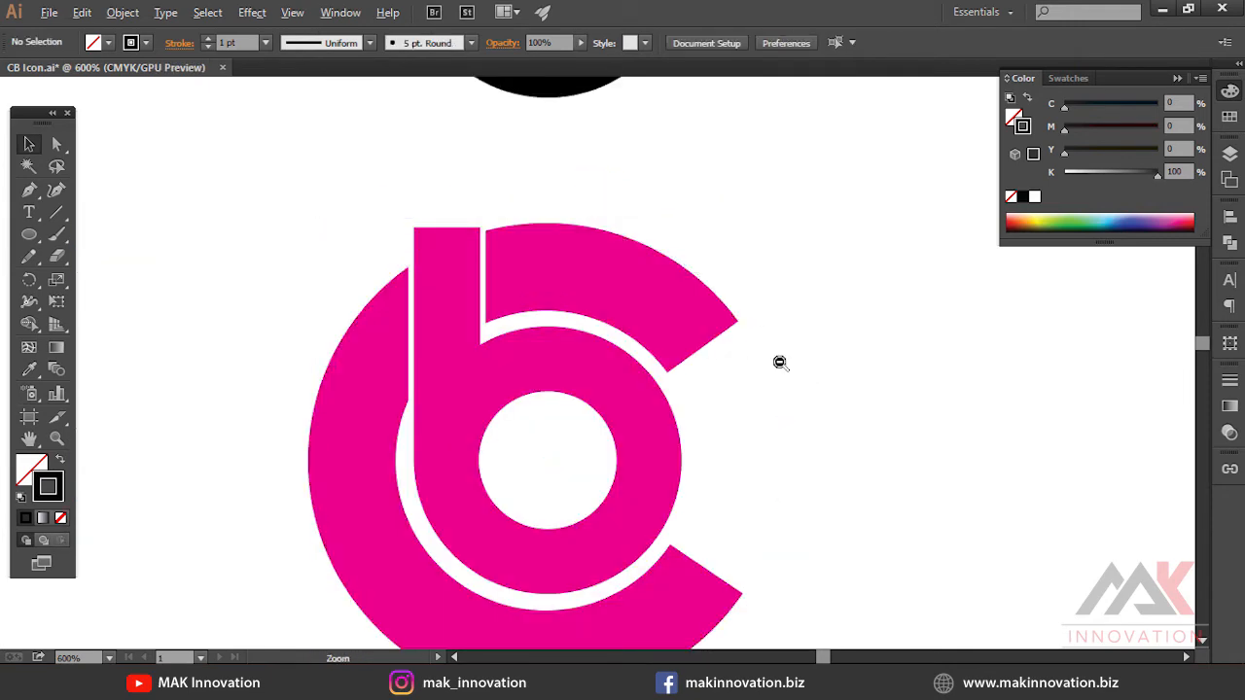
Undo the last three changes
{"action": "key", "text": "ctrl+minus"}
{"action": "left_click", "coordinate": [712, 274]}
{"action": "key", "text": "ctrl+z"}
{"action": "key", "text": "ctrl+z"}
{"action": "key", "text": "ctrl+z"}
{"action": "key", "text": "ctrl+z"}
{"action": "key", "text": "ctrl+z"}
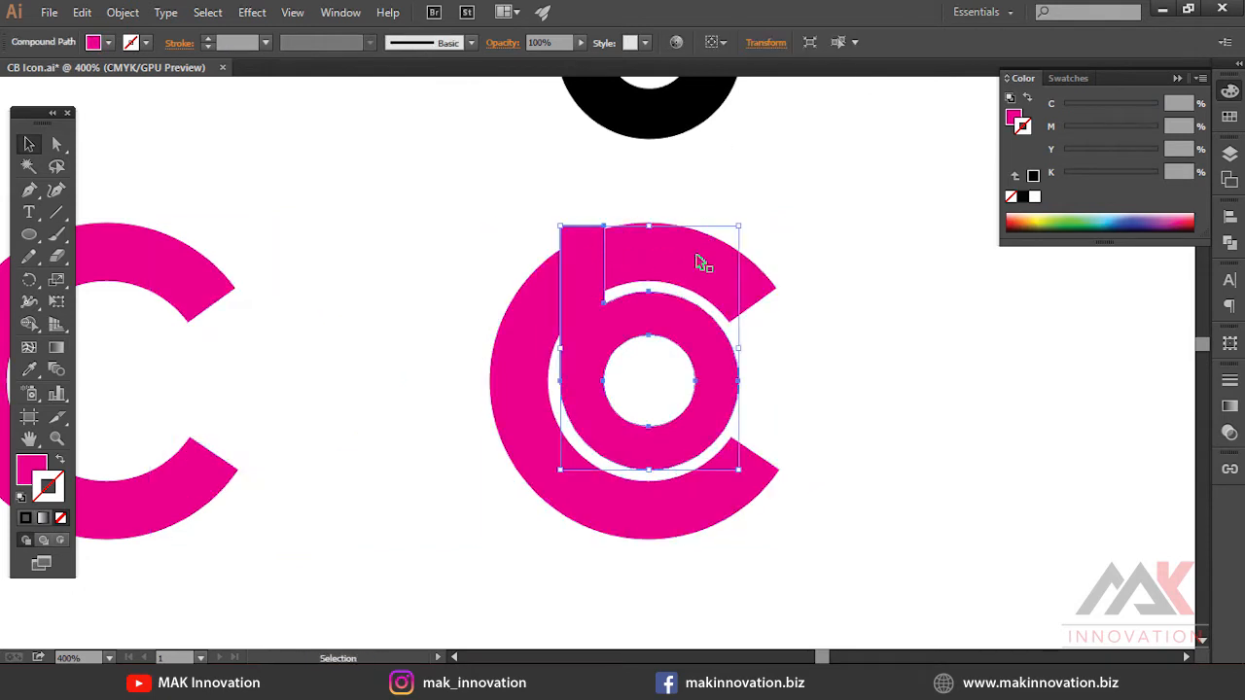
Divide the C and the b into separate pieces with Pathfinder
{"action": "left_click", "coordinate": [622, 274], "text": "shift"}
{"action": "left_click", "coordinate": [1229, 243]}
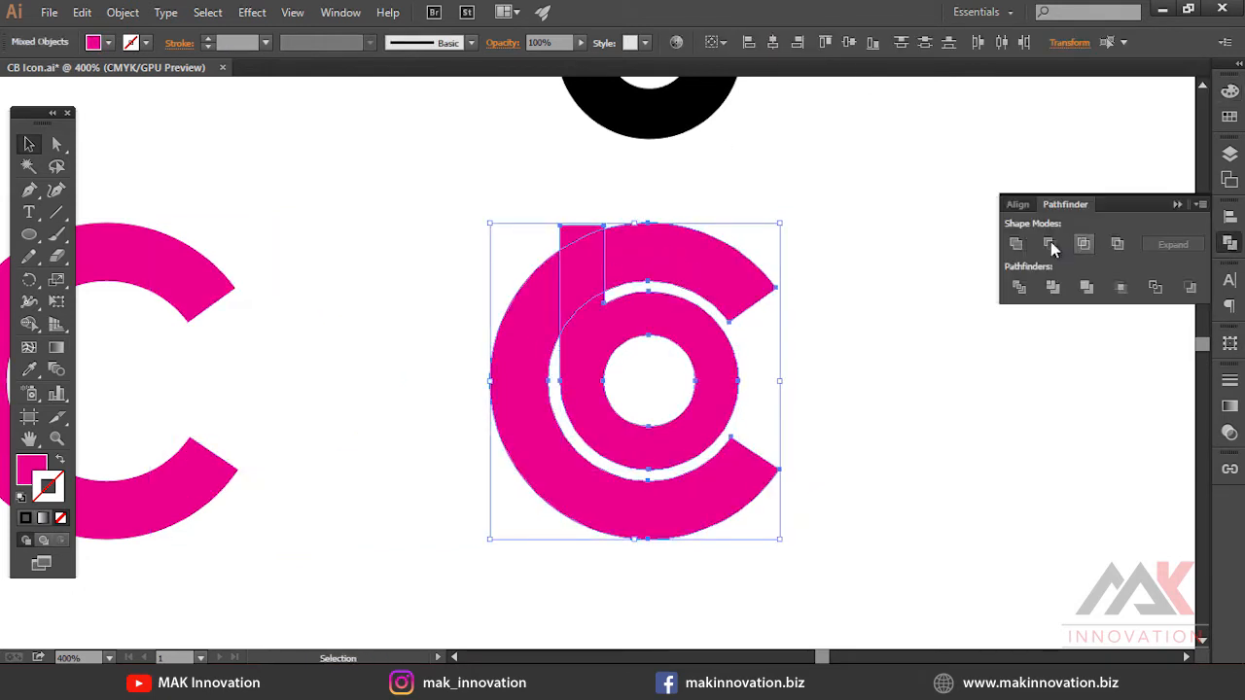
{"action": "left_click", "coordinate": [1049, 243]}
{"action": "key", "text": "ctrl+z"}
{"action": "left_click", "coordinate": [1019, 287]}
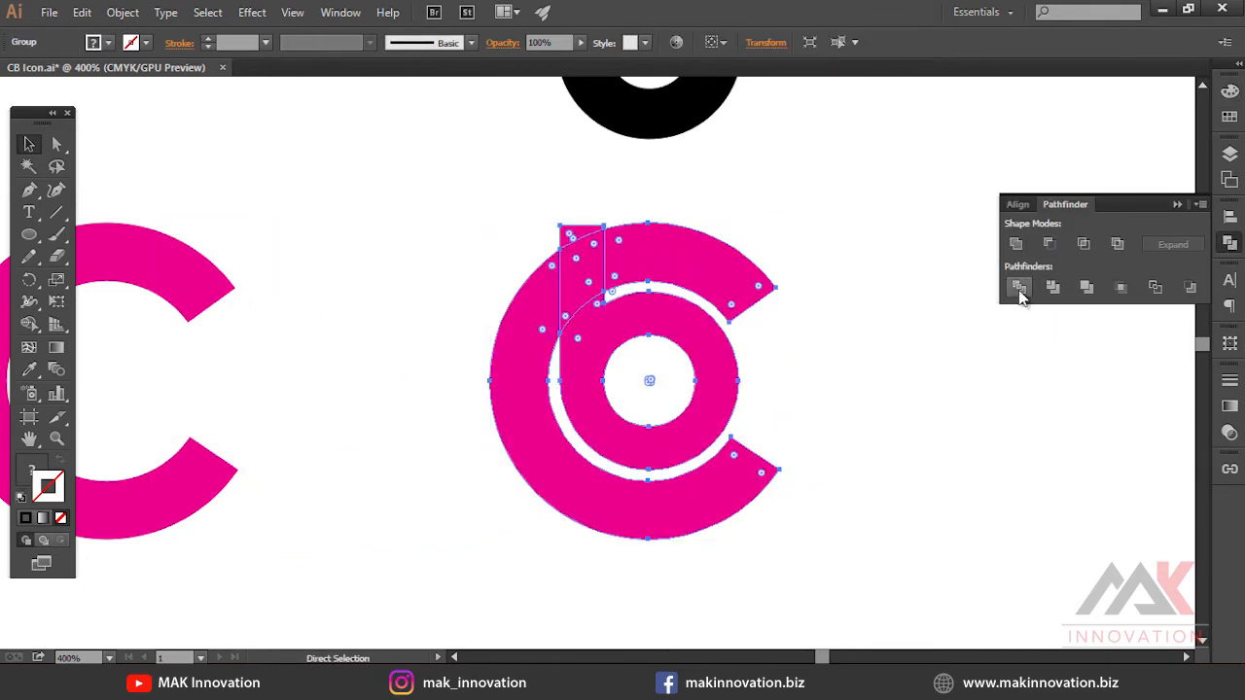
Ungroup the divided pieces of the logo
{"action": "key", "text": "ctrl+shift+g"}
{"action": "left_click", "coordinate": [564, 241]}
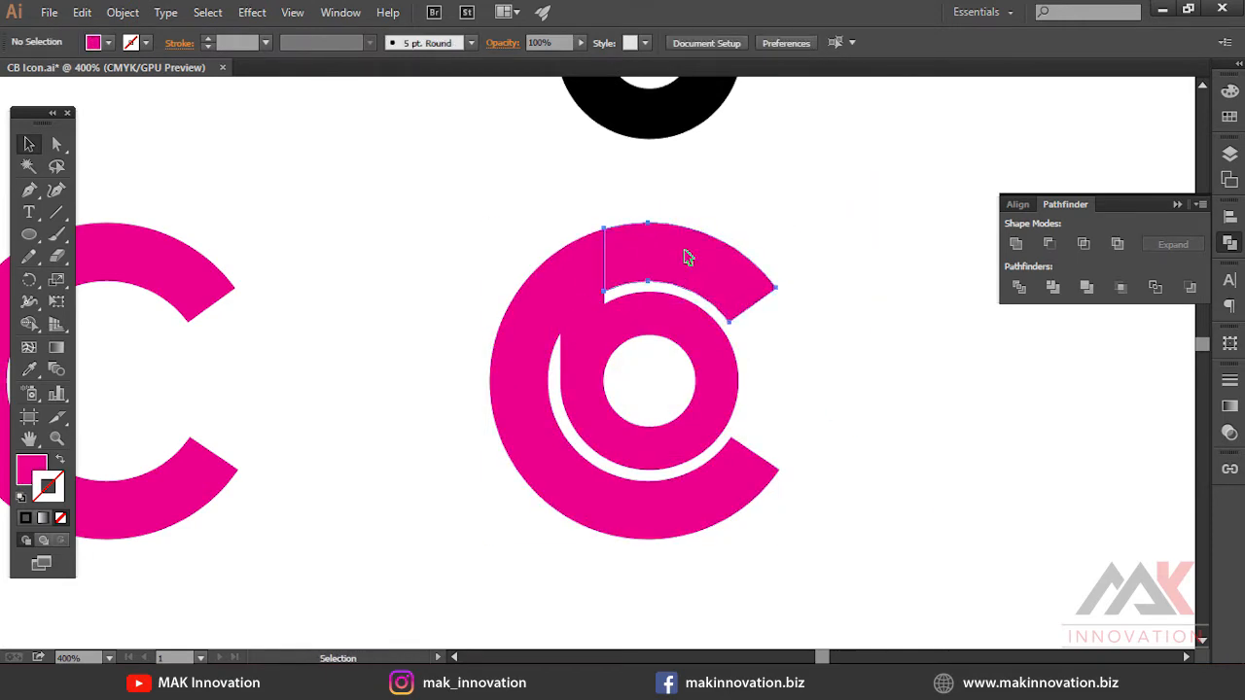
{"action": "left_click", "coordinate": [686, 257]}
{"action": "key", "text": "Delete"}
{"action": "key", "text": "ctrl+z"}
{"action": "left_click", "coordinate": [896, 386]}
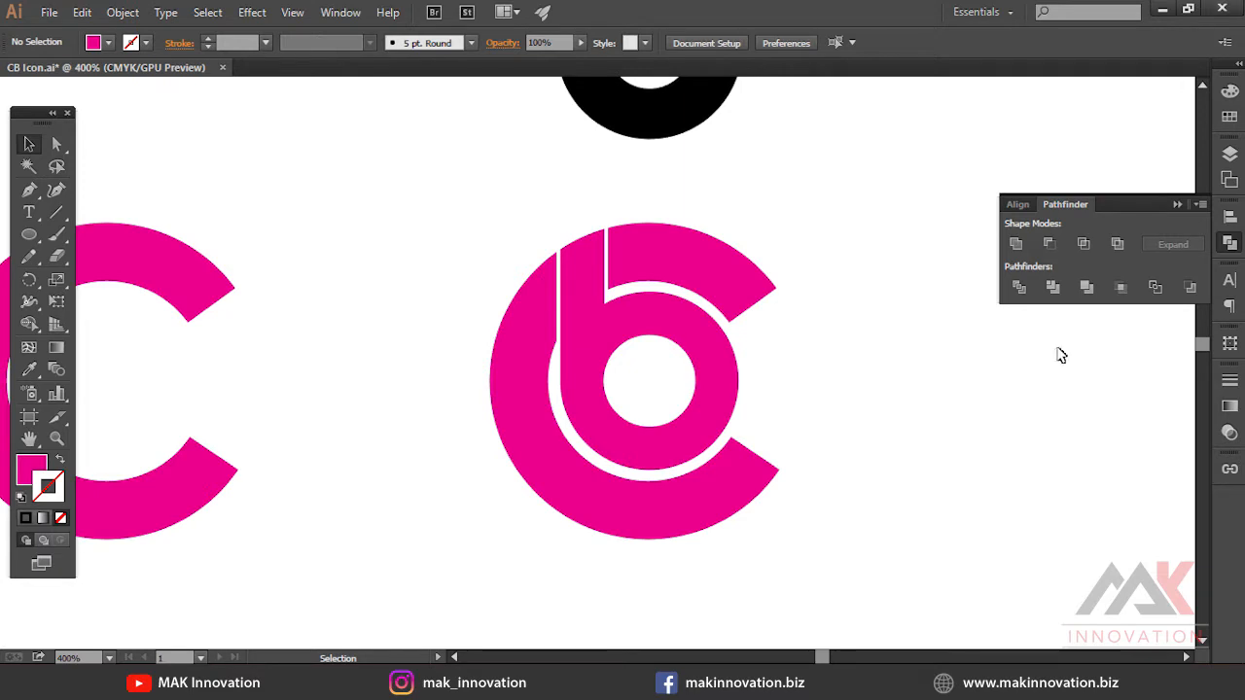
Draw a thin rectangle over the C beside the b's stem
{"action": "left_click", "coordinate": [563, 362]}
{"action": "left_click", "coordinate": [29, 235]}
{"action": "left_click", "coordinate": [97, 234]}
{"action": "left_click_drag", "start_coordinate": [599, 200], "coordinate": [609, 298]}
{"action": "key", "text": "v"}
{"action": "left_click", "coordinate": [702, 273], "text": "shift"}
{"action": "left_click", "coordinate": [1049, 244]}
{"action": "key", "text": "ctrl+z"}
{"action": "left_click", "coordinate": [675, 352]}
{"action": "key", "text": "ctrl+plus"}
{"action": "left_click", "coordinate": [639, 318]}
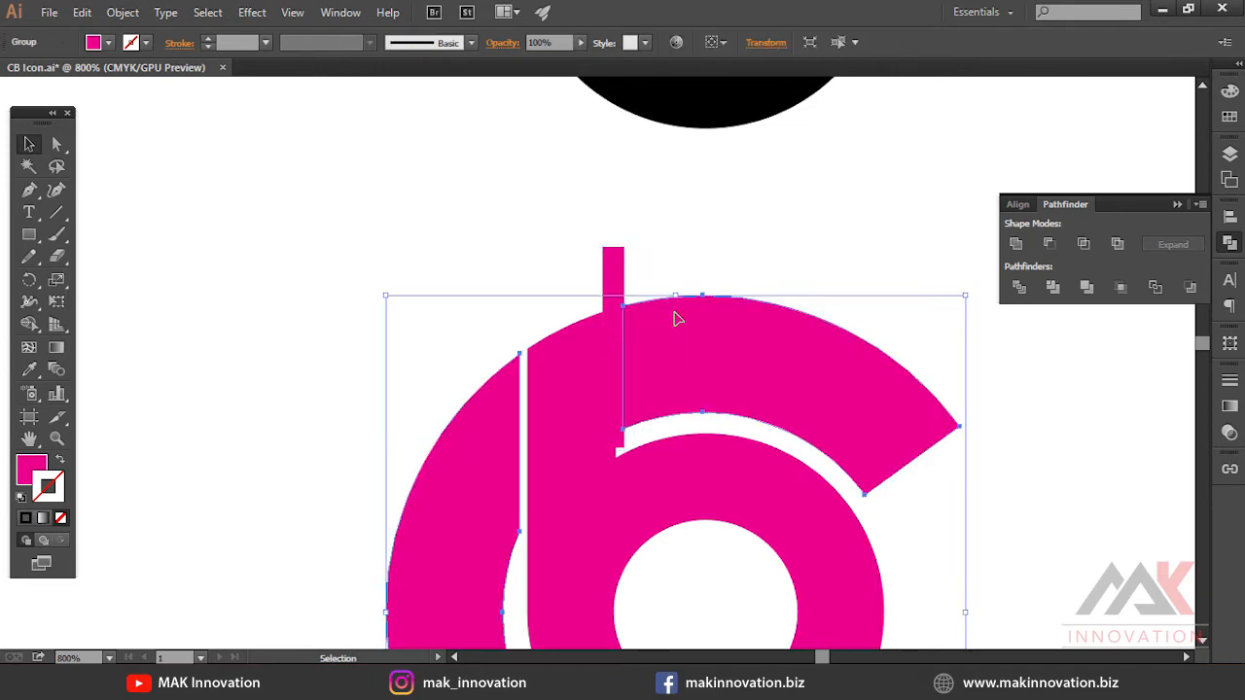
Adjust the thin rectangle in Outline view so it spans the gap beside the stem
{"action": "key", "text": "ctrl+y"}
{"action": "scroll", "coordinate": [653, 276], "scroll_direction": "up", "scroll_amount": 1}
{"action": "left_click", "coordinate": [572, 317]}
{"action": "left_click", "coordinate": [570, 312]}
{"action": "scroll", "coordinate": [569, 296], "scroll_direction": "up", "scroll_amount": 1}
{"action": "right_click", "coordinate": [561, 283]}
{"action": "left_click", "coordinate": [626, 390]}
{"action": "left_click", "coordinate": [613, 356]}
{"action": "left_click", "coordinate": [571, 276]}
{"action": "left_click", "coordinate": [548, 240], "text": "shift"}
{"action": "left_click", "coordinate": [1049, 245]}
{"action": "left_click", "coordinate": [546, 479], "text": "ctrl+alt"}
{"action": "left_click_drag", "start_coordinate": [543, 480], "coordinate": [775, 391]}
{"action": "key", "text": "m"}
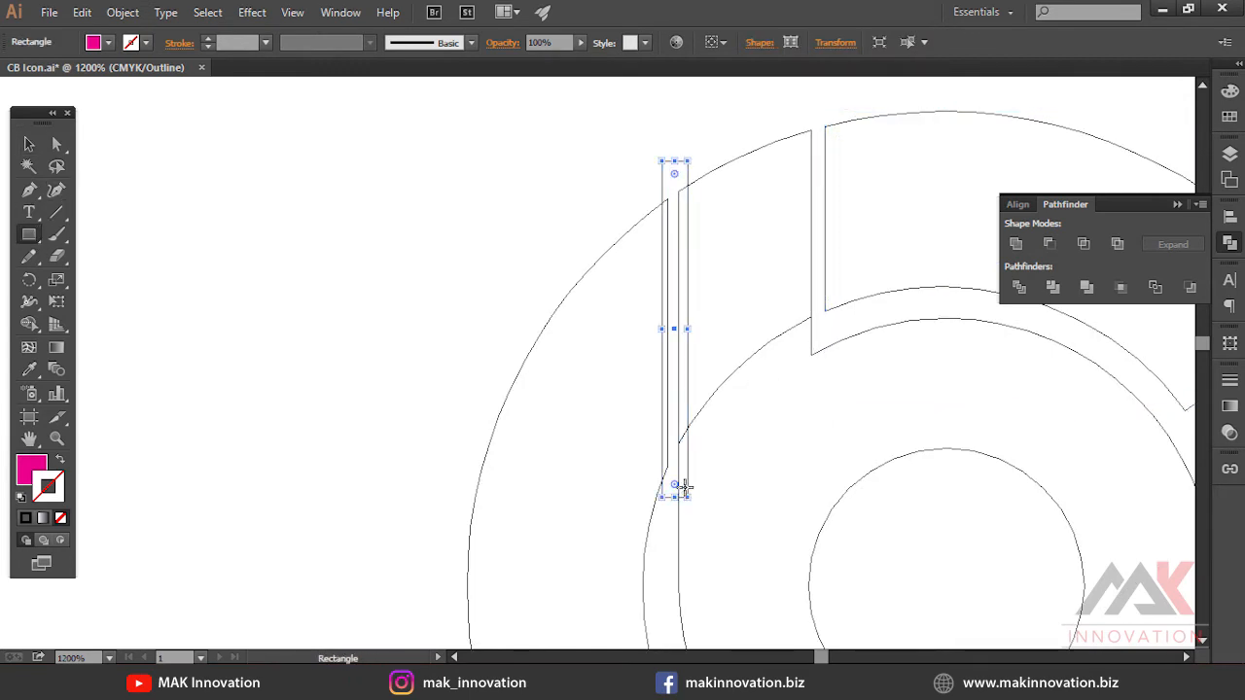
{"action": "key", "text": "v"}
{"action": "left_click", "coordinate": [746, 360], "text": "ctrl"}
{"action": "left_click_drag", "start_coordinate": [518, 297], "coordinate": [677, 347]}
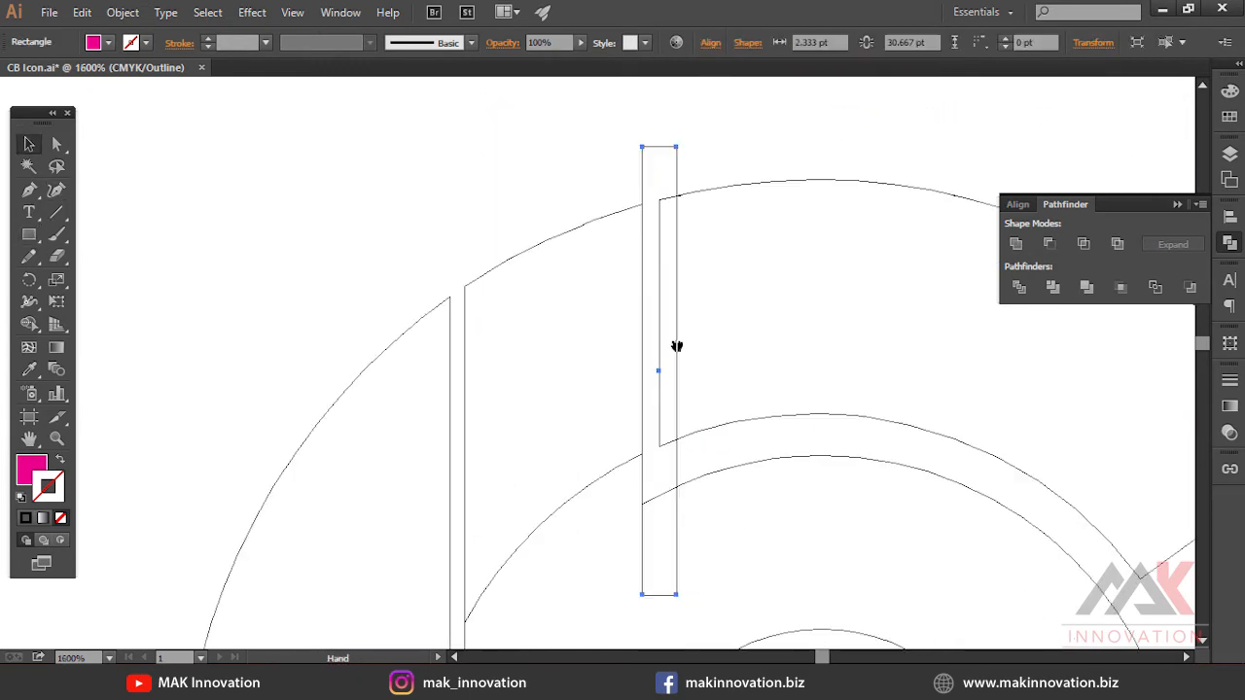
Fill the thin rectangle with green and align it to the stem's edge
{"action": "left_click", "coordinate": [1230, 90]}
{"action": "key", "text": "x"}
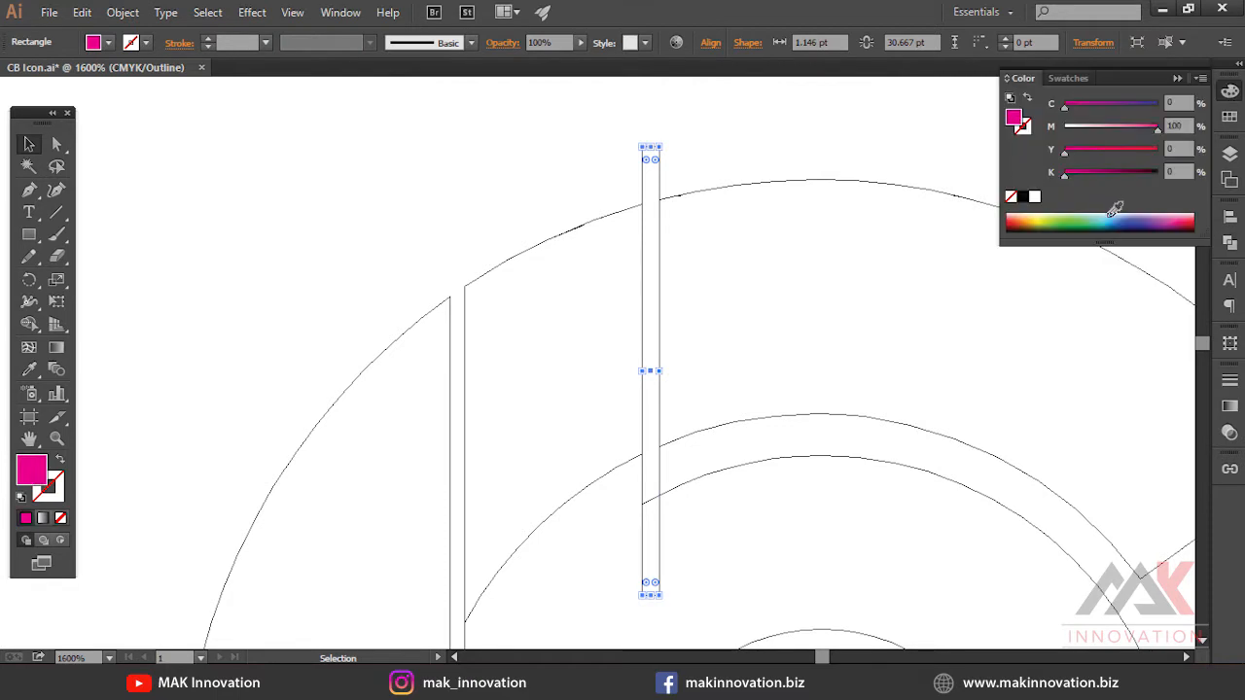
{"action": "left_click", "coordinate": [1087, 224]}
{"action": "key", "text": "ctrl+y"}
{"action": "left_click_drag", "start_coordinate": [648, 270], "coordinate": [456, 314]}
{"action": "left_click_drag", "start_coordinate": [460, 527], "coordinate": [642, 295]}
{"action": "left_click", "coordinate": [642, 295], "text": "ctrl"}
{"action": "key", "text": "ctrl+y"}
{"action": "left_click", "coordinate": [592, 450], "text": "ctrl"}
{"action": "left_click", "coordinate": [591, 450], "text": "ctrl"}
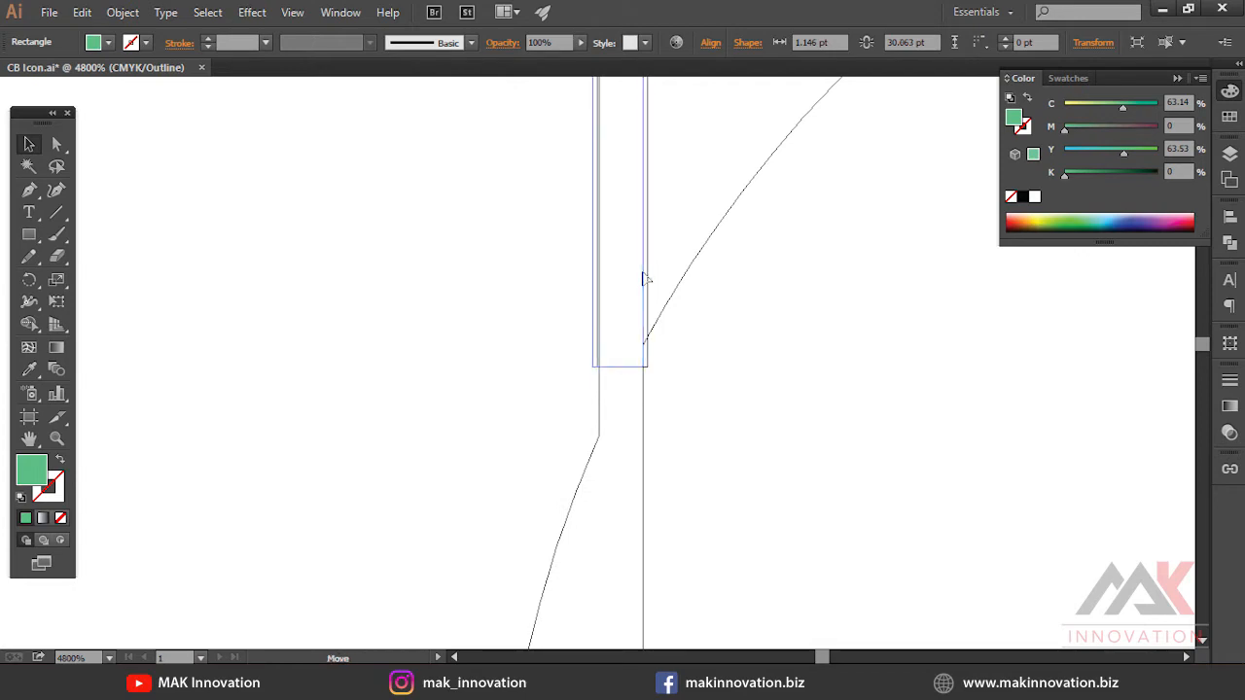
Position the green rectangle along the b's stem and select it together with the C
{"action": "key", "text": "ctrl+minus"}
{"action": "key", "text": "ctrl+minus"}
{"action": "left_click_drag", "start_coordinate": [583, 233], "coordinate": [608, 350]}
{"action": "key", "text": "ctrl+minus"}
{"action": "key", "text": "ctrl+minus"}
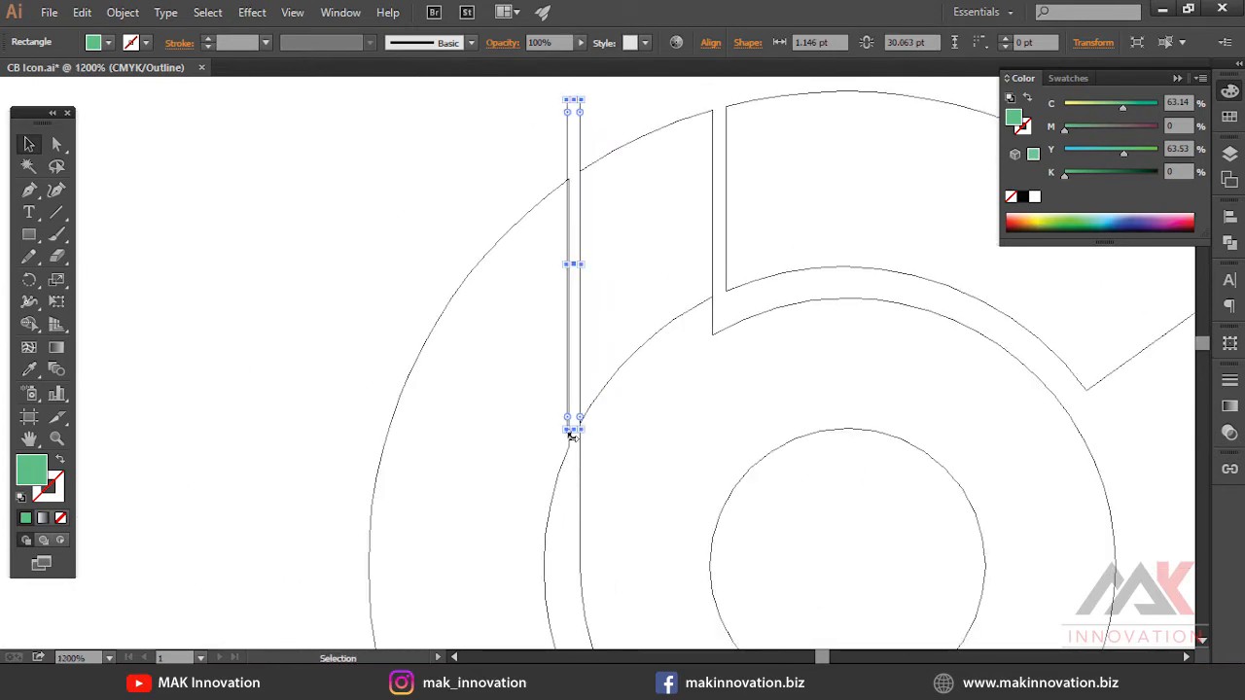
{"action": "key", "text": "ctrl+plus"}
{"action": "left_click", "coordinate": [577, 373], "text": "ctrl"}
{"action": "left_click", "coordinate": [589, 374], "text": "ctrl"}
{"action": "left_click", "coordinate": [584, 372], "text": "ctrl"}
{"action": "left_click_drag", "start_coordinate": [633, 263], "coordinate": [633, 371]}
{"action": "left_click", "coordinate": [627, 370], "text": "ctrl+alt"}
{"action": "left_click", "coordinate": [626, 370], "text": "ctrl+alt"}
{"action": "left_click", "coordinate": [627, 367], "text": "ctrl+alt"}
{"action": "left_click", "coordinate": [618, 331], "text": "ctrl+alt"}
{"action": "key", "text": "ctrl+y"}
{"action": "left_click", "coordinate": [621, 333], "text": "shift"}
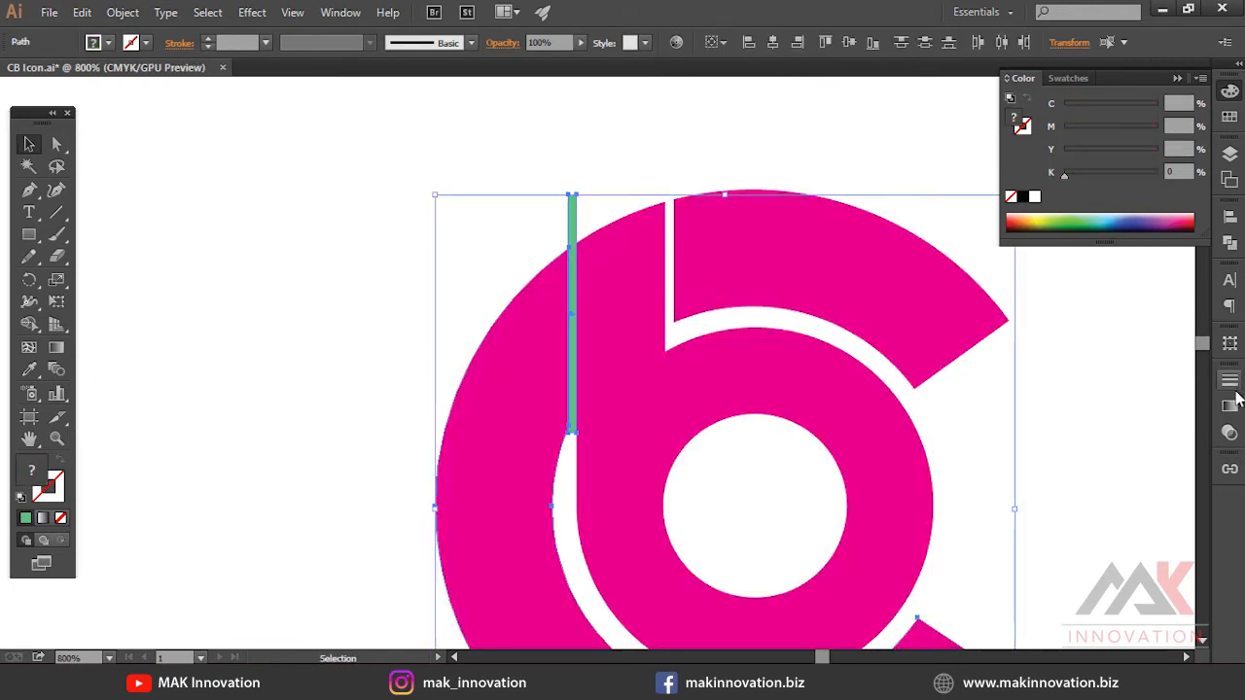
Subtract the green rectangle from the C with Minus Front
{"action": "left_click", "coordinate": [1231, 243]}
{"action": "left_click", "coordinate": [1050, 244]}
{"action": "left_click", "coordinate": [958, 223]}
{"action": "left_click", "coordinate": [669, 325], "text": "ctrl+alt"}
{"action": "left_click", "coordinate": [712, 264], "text": "ctrl+alt"}
{"action": "left_click", "coordinate": [712, 265], "text": "ctrl+alt"}
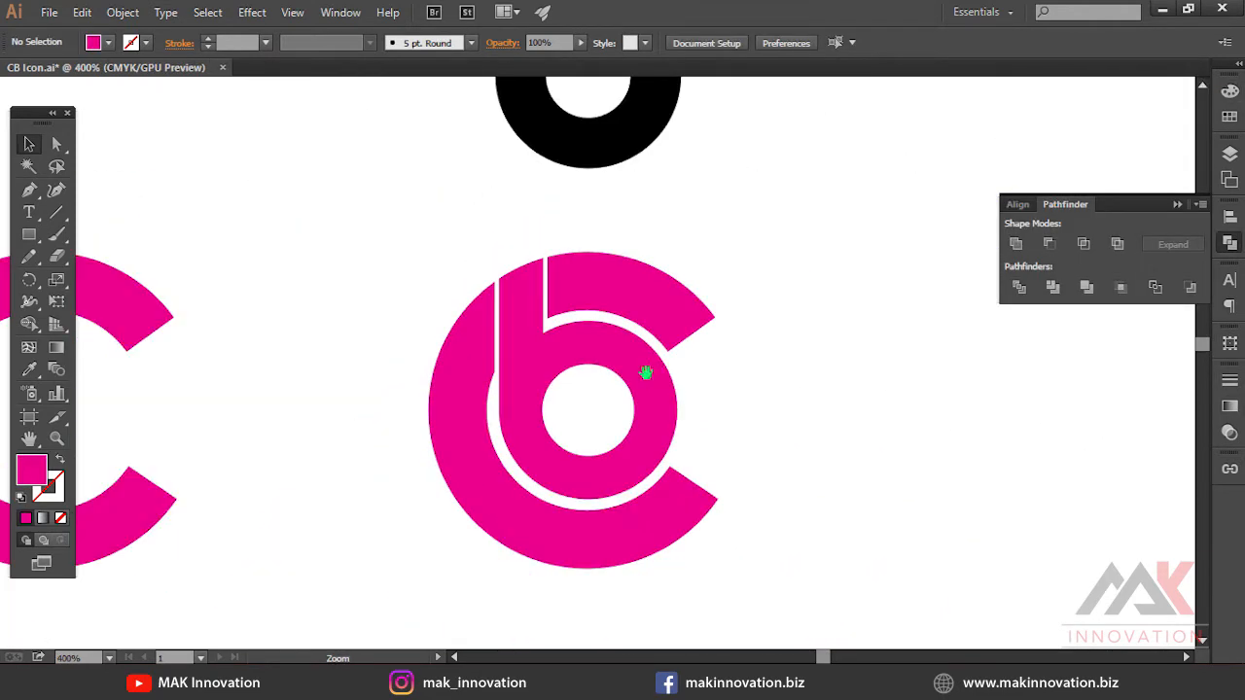
Inspect the cut beside the b's stem in Outline view
{"action": "left_click", "coordinate": [608, 245], "text": "ctrl+alt"}
{"action": "left_click_drag", "start_coordinate": [841, 536], "coordinate": [841, 536]}
{"action": "left_click_drag", "start_coordinate": [624, 291], "coordinate": [724, 257]}
{"action": "key", "text": "ctrl+z"}
{"action": "key", "text": "ctrl+y"}
{"action": "left_click", "coordinate": [731, 264]}
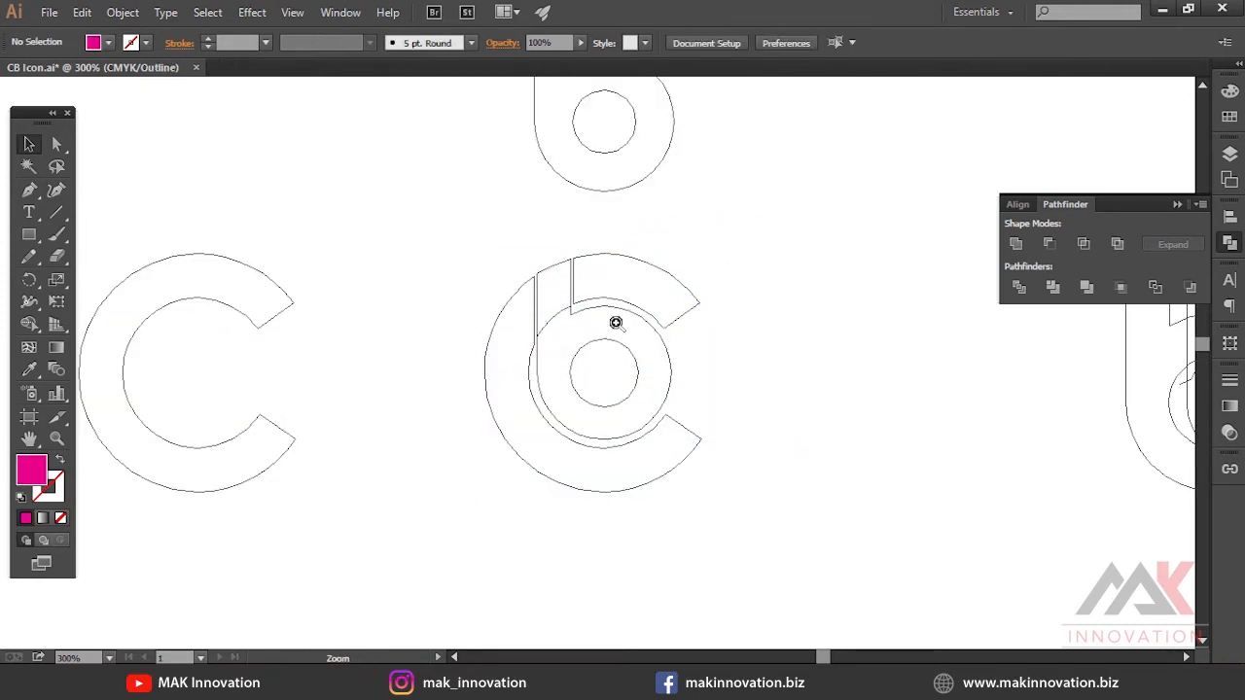
Fill the logo shapes with a light yellow colour
{"action": "key", "text": "ctrl+y"}
{"action": "left_click", "coordinate": [610, 347], "text": "ctrl+alt"}
{"action": "left_click", "coordinate": [617, 348]}
{"action": "left_click", "coordinate": [1232, 90]}
{"action": "left_click", "coordinate": [1063, 222]}
{"action": "left_click", "coordinate": [1039, 217]}
{"action": "left_click", "coordinate": [630, 367], "text": "ctrl"}
{"action": "left_click", "coordinate": [631, 367], "text": "ctrl+shift"}
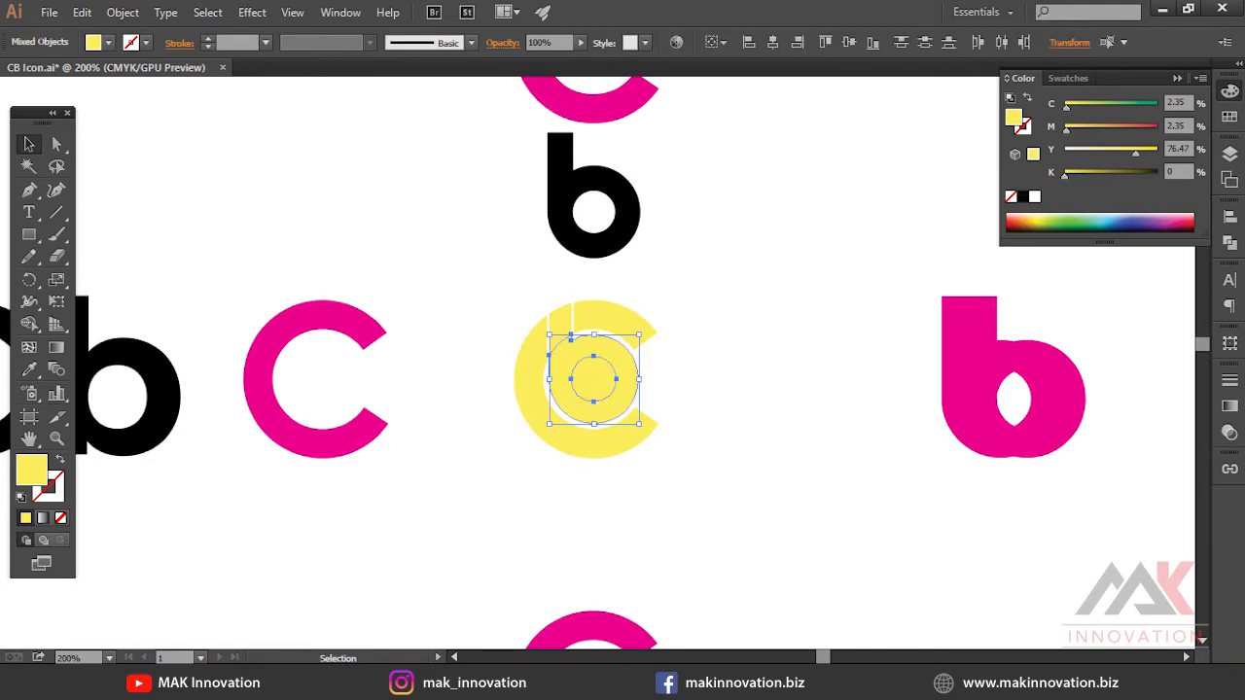
Divide the yellow logo with Pathfinder and delete the leftover fragments
{"action": "left_click", "coordinate": [1230, 243]}
{"action": "left_click", "coordinate": [1019, 287]}
{"action": "left_click", "coordinate": [610, 387], "text": "ctrl"}
{"action": "left_click", "coordinate": [610, 386], "text": "ctrl"}
{"action": "left_click", "coordinate": [795, 537]}
{"action": "left_click_drag", "start_coordinate": [581, 376], "coordinate": [665, 360]}
{"action": "left_click", "coordinate": [564, 378], "text": "ctrl"}
{"action": "left_click", "coordinate": [519, 343], "text": "ctrl"}
{"action": "left_click", "coordinate": [853, 344], "text": "ctrl"}
{"action": "key", "text": "Delete"}
{"action": "left_click", "coordinate": [644, 335], "text": "ctrl+alt"}
{"action": "left_click_drag", "start_coordinate": [381, 197], "coordinate": [800, 531]}
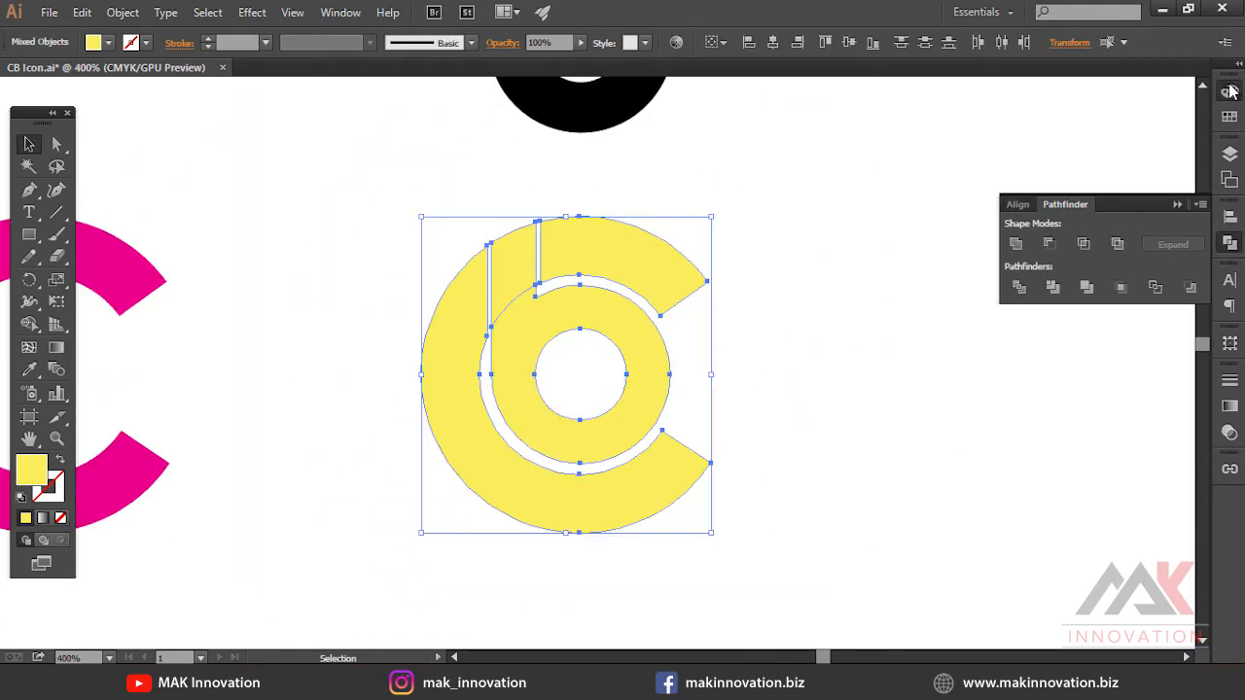
Recolour the logo a deeper yellow and group its shapes
{"action": "left_click", "coordinate": [1229, 91]}
{"action": "left_click", "coordinate": [1023, 196]}
{"action": "mouse_move", "coordinate": [1042, 213]}
{"action": "left_mouse_down"}
{"action": "mouse_move", "coordinate": [1153, 220]}
{"action": "mouse_move", "coordinate": [1036, 214]}
{"action": "left_mouse_up"}
{"action": "right_click", "coordinate": [603, 286]}
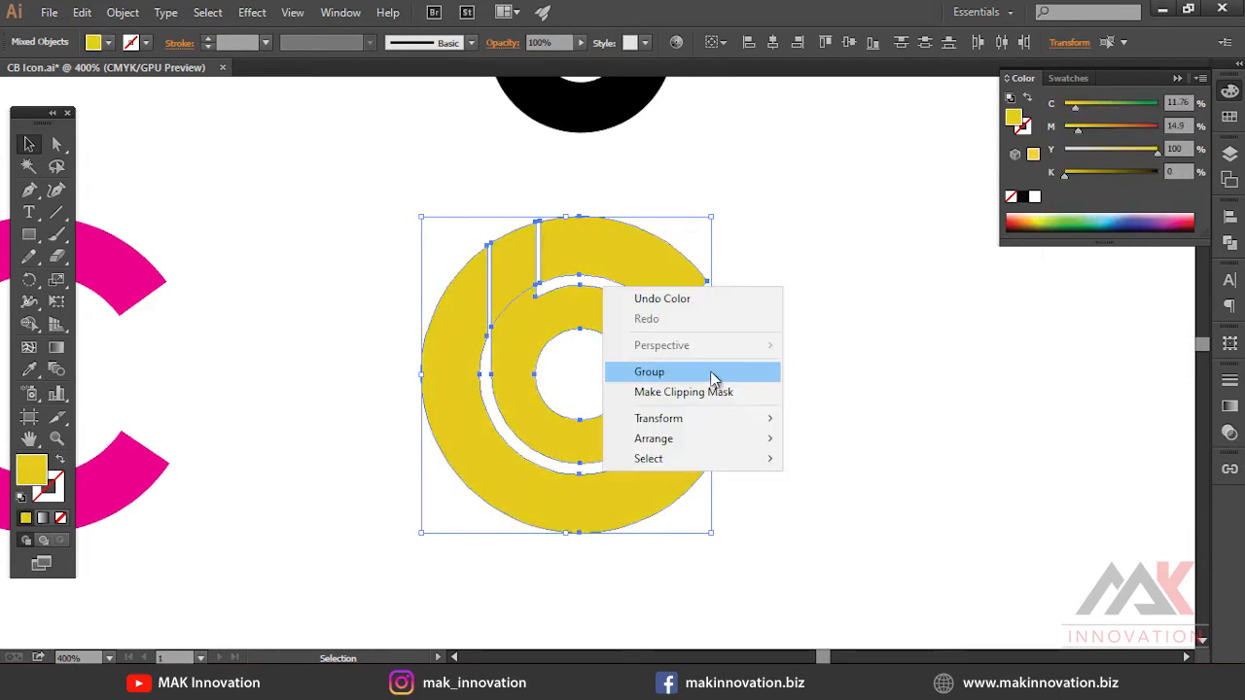
{"action": "left_click", "coordinate": [714, 379]}
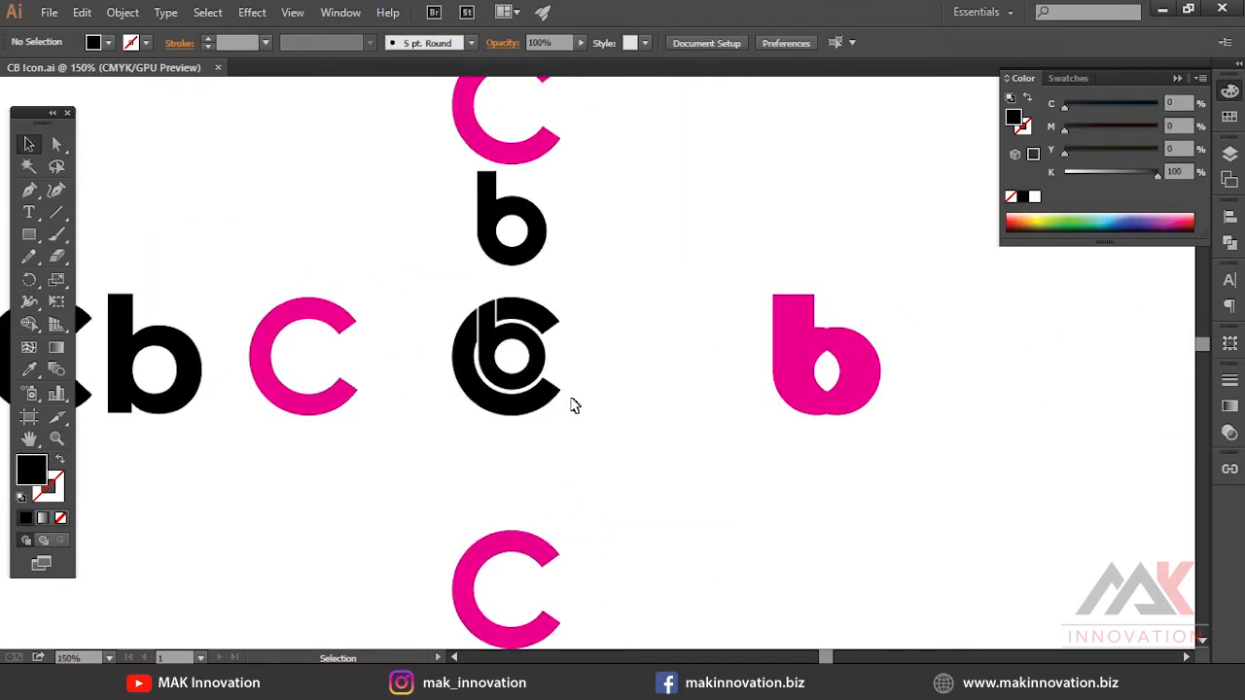
Convert the left CB text to outlines, then undo the conversion
{"action": "left_click_drag", "start_coordinate": [573, 405], "coordinate": [640, 365]}
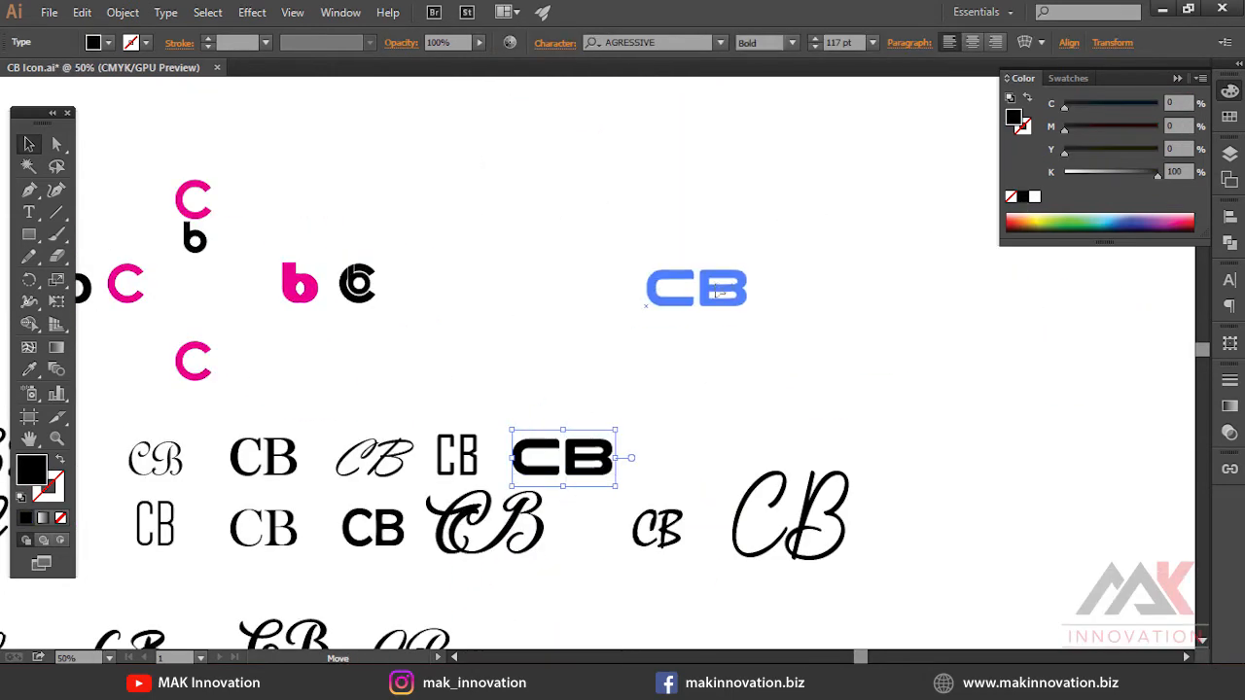
{"action": "key", "text": "ctrl+1"}
{"action": "scroll", "coordinate": [733, 512], "scroll_direction": "down", "scroll_amount": 2}
{"action": "left_click_drag", "start_coordinate": [700, 362], "coordinate": [356, 405]}
{"action": "right_click", "coordinate": [352, 356]}
{"action": "left_click", "coordinate": [409, 484]}
{"action": "right_click", "coordinate": [314, 366]}
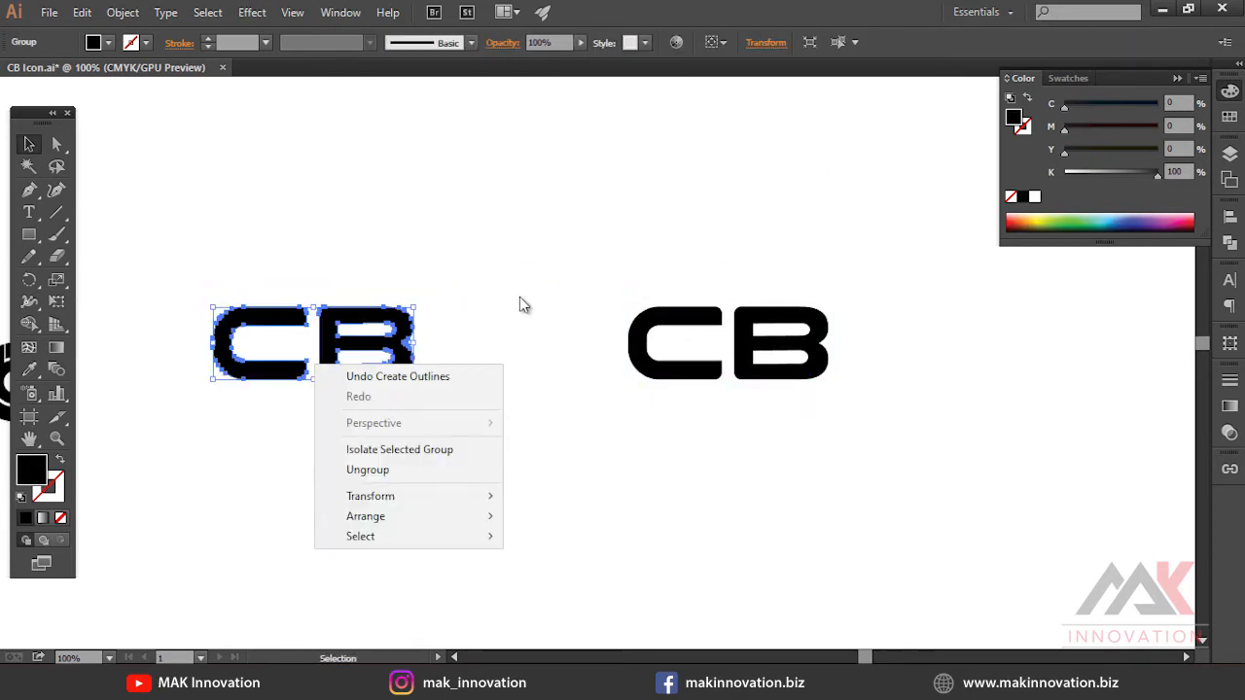
{"action": "left_click", "coordinate": [519, 303]}
{"action": "key", "text": "ctrl+z"}
Convert the right CB text to outlines and ungroup it into separate letters
{"action": "right_click", "coordinate": [645, 366]}
{"action": "left_click", "coordinate": [702, 490]}
{"action": "left_click", "coordinate": [409, 369]}
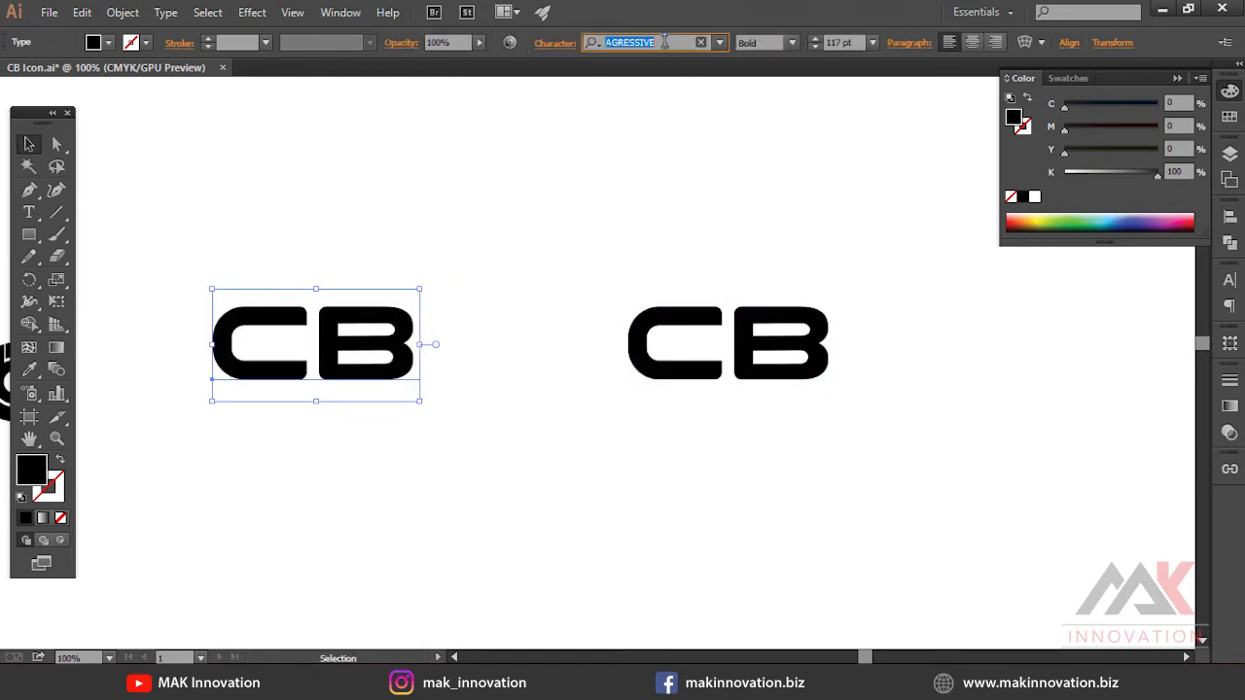
{"action": "left_click", "coordinate": [681, 322]}
{"action": "left_click_drag", "start_coordinate": [681, 322], "coordinate": [497, 293]}
{"action": "right_click", "coordinate": [497, 293]}
{"action": "left_click", "coordinate": [581, 392]}
{"action": "key", "text": "ctrl+plus"}
{"action": "scroll", "coordinate": [581, 409], "scroll_direction": "up", "scroll_amount": 3}
{"action": "left_click", "coordinate": [582, 468]}
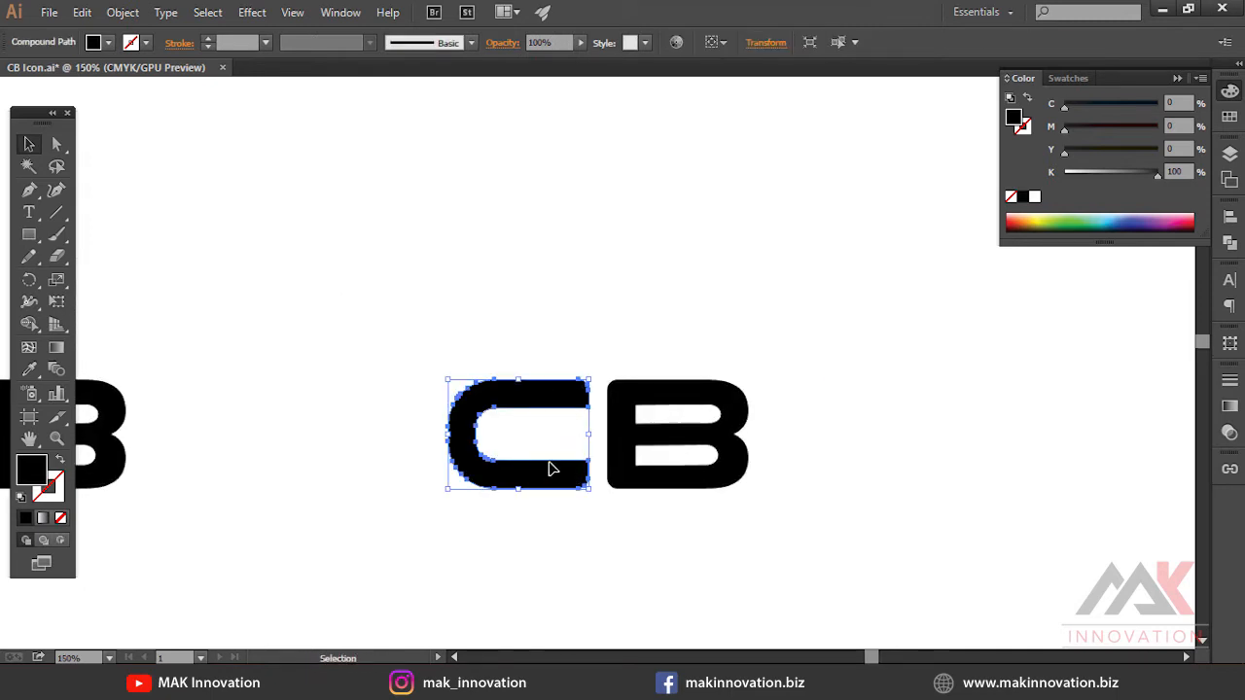
Shift the C up and left so its lower arm overlaps the B's stem
{"action": "left_click", "coordinate": [554, 454]}
{"action": "left_click_drag", "start_coordinate": [570, 433], "coordinate": [584, 397]}
{"action": "left_click", "coordinate": [681, 428]}
{"action": "key", "text": "ctrl+plus"}
{"action": "left_click_drag", "start_coordinate": [617, 603], "coordinate": [650, 624]}
{"action": "left_click_drag", "start_coordinate": [506, 419], "coordinate": [550, 425]}
{"action": "key", "text": "ctrl+shift+a"}
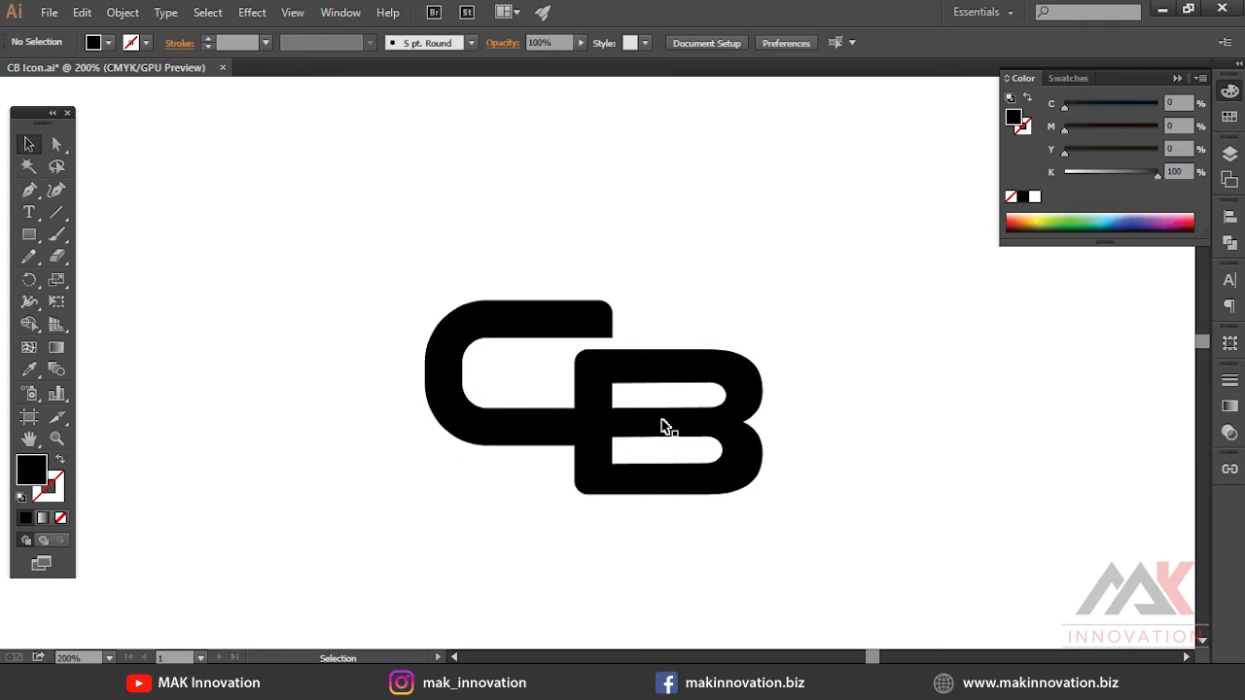
Reposition the letters and draw a tall rectangle over the B's stem where it meets the C
{"action": "left_click_drag", "start_coordinate": [595, 366], "coordinate": [572, 306]}
{"action": "left_click", "coordinate": [562, 260]}
{"action": "left_click_drag", "start_coordinate": [342, 214], "coordinate": [823, 485]}
{"action": "left_click_drag", "start_coordinate": [627, 418], "coordinate": [523, 475]}
{"action": "left_click_drag", "start_coordinate": [529, 480], "coordinate": [580, 489]}
{"action": "key", "text": "m"}
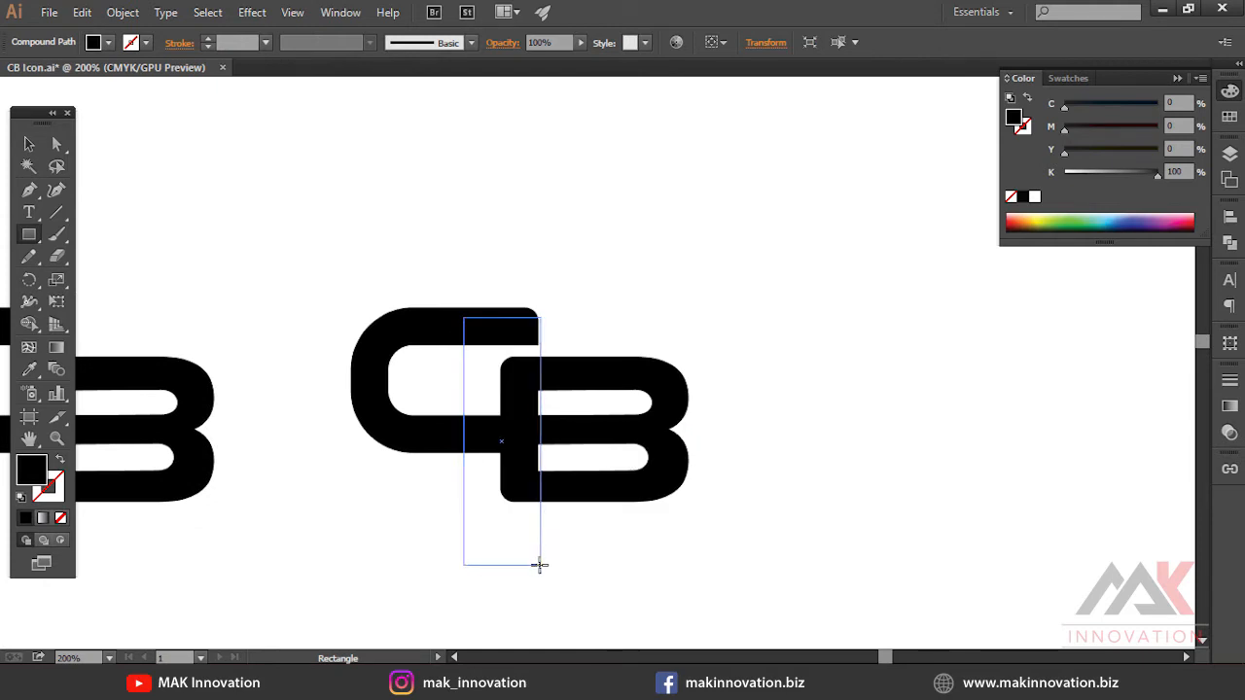
{"action": "left_click_drag", "start_coordinate": [540, 566], "coordinate": [539, 565]}
Try subtracting the rectangle from the letters with Minus Front, then undo the last two actions
{"action": "key", "text": "v"}
{"action": "left_click", "coordinate": [623, 485], "text": "shift"}
{"action": "left_click", "coordinate": [1229, 242]}
{"action": "left_click", "coordinate": [1050, 244]}
{"action": "key", "text": "ctrl+shift+a"}
{"action": "left_click", "coordinate": [661, 453]}
{"action": "key", "text": "ctrl+shift+a"}
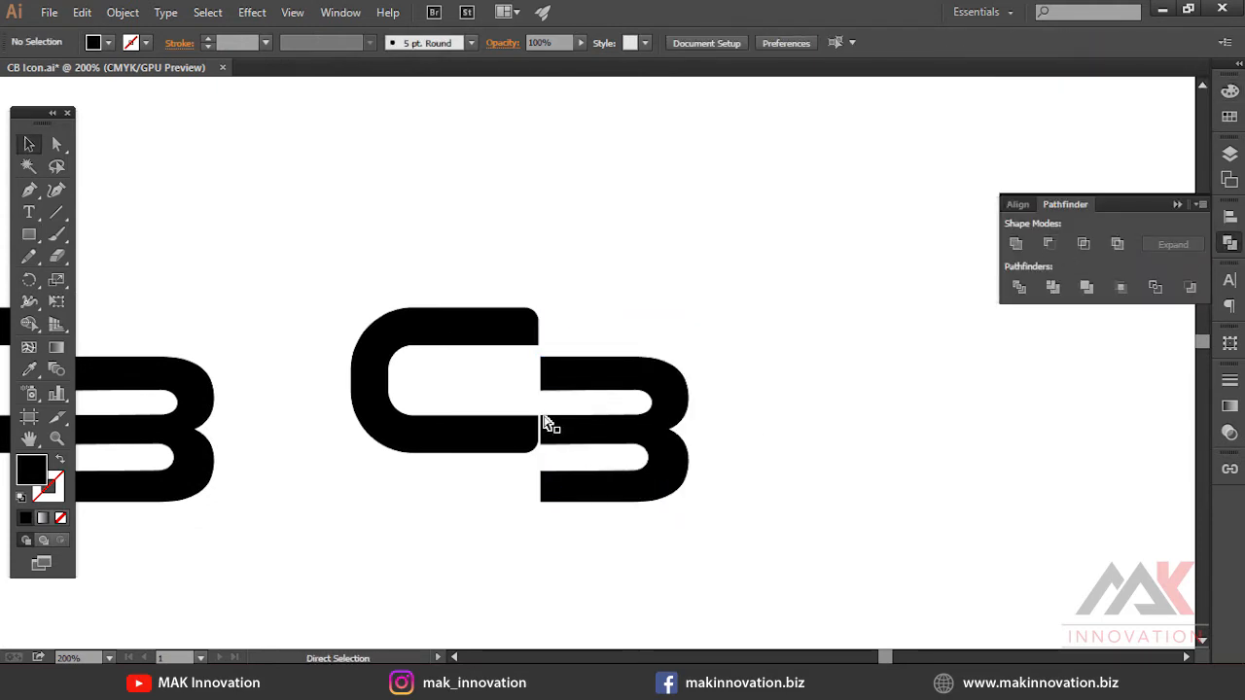
{"action": "key", "text": "ctrl+z"}
{"action": "key", "text": "ctrl+z"}
Give the C a 2 pt white stroke to separate it from the B
{"action": "left_click", "coordinate": [435, 435]}
{"action": "left_click", "coordinate": [1229, 380]}
{"action": "left_click", "coordinate": [1131, 385]}
{"action": "left_click", "coordinate": [1136, 98]}
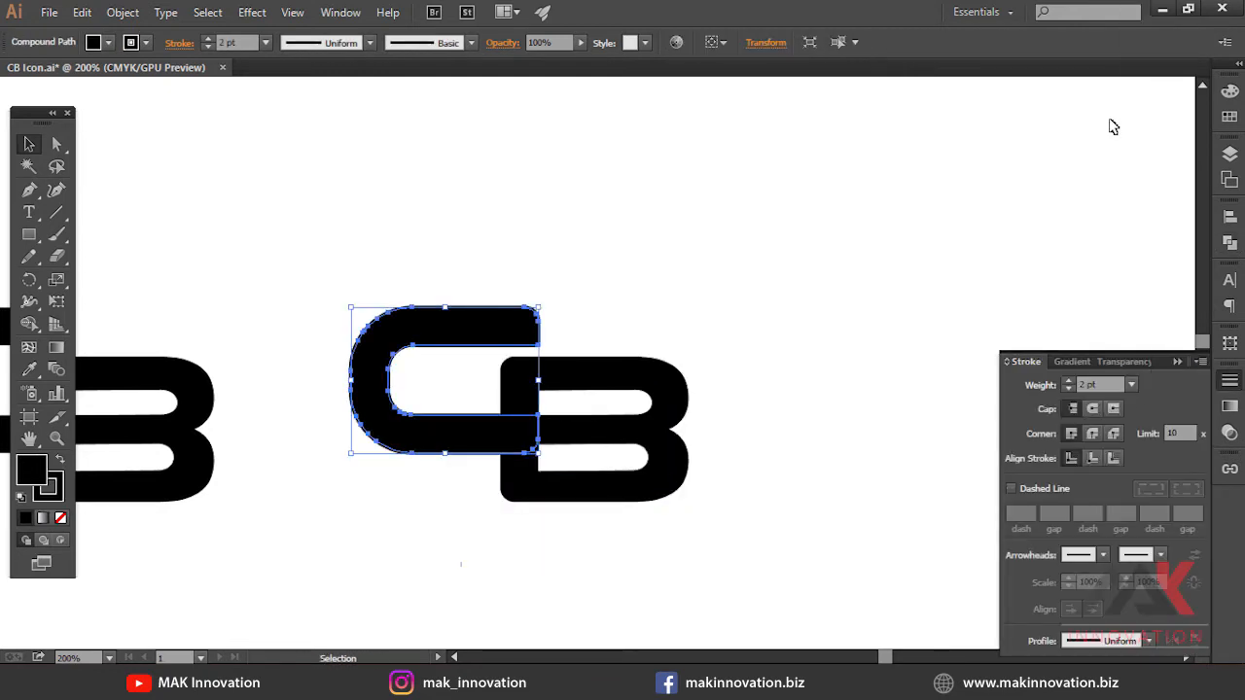
{"action": "left_click", "coordinate": [61, 518]}
{"action": "key", "text": "ctrl+shift+a"}
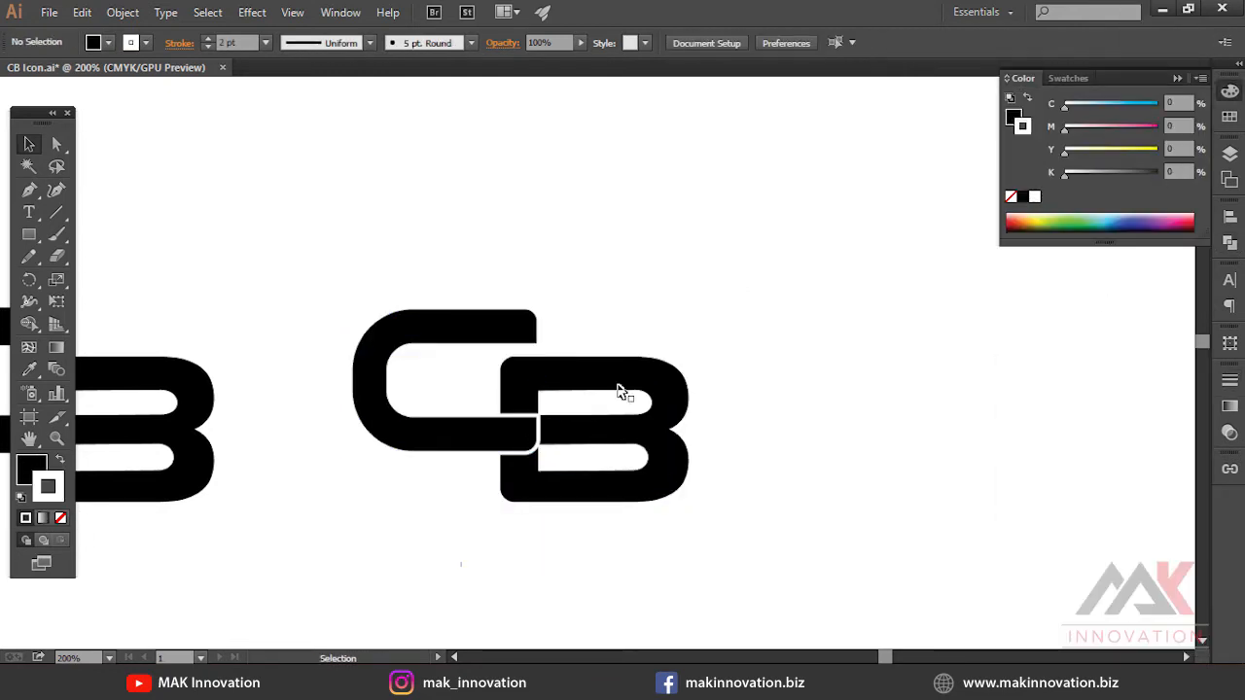
{"action": "left_click", "coordinate": [605, 488]}
{"action": "left_click", "coordinate": [628, 300]}
{"action": "left_click", "coordinate": [540, 444]}
{"action": "left_click", "coordinate": [591, 425], "text": "shift"}
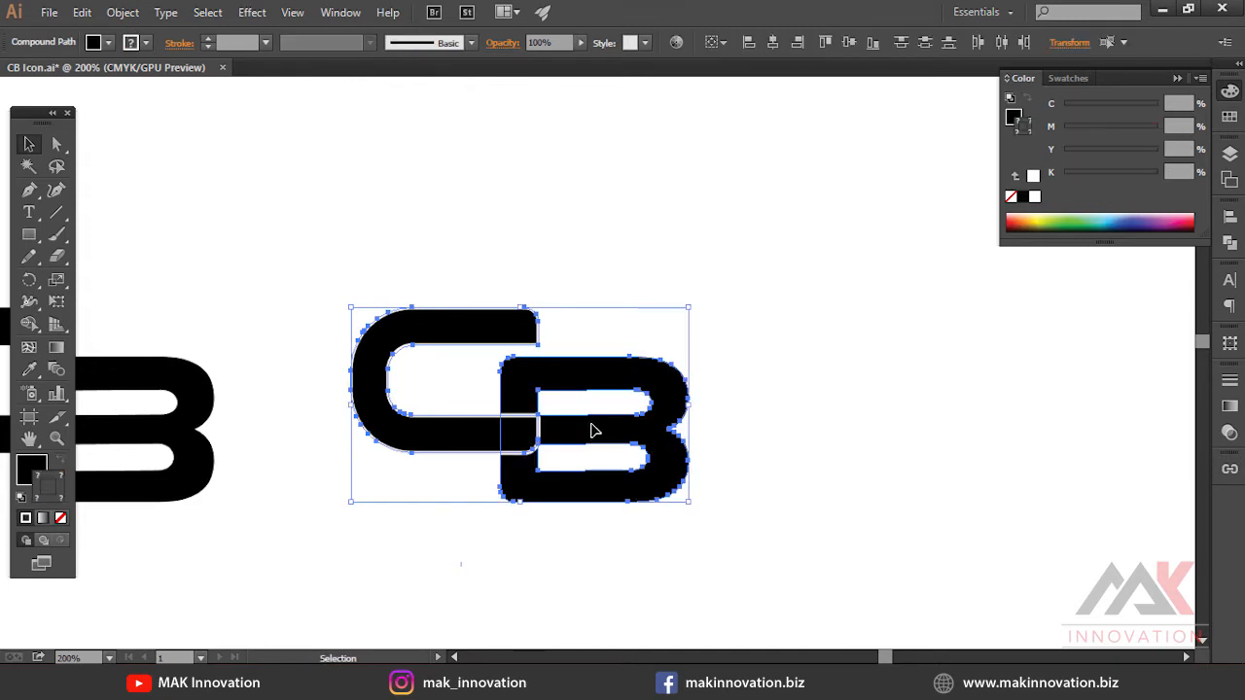
{"action": "left_click", "coordinate": [769, 409]}
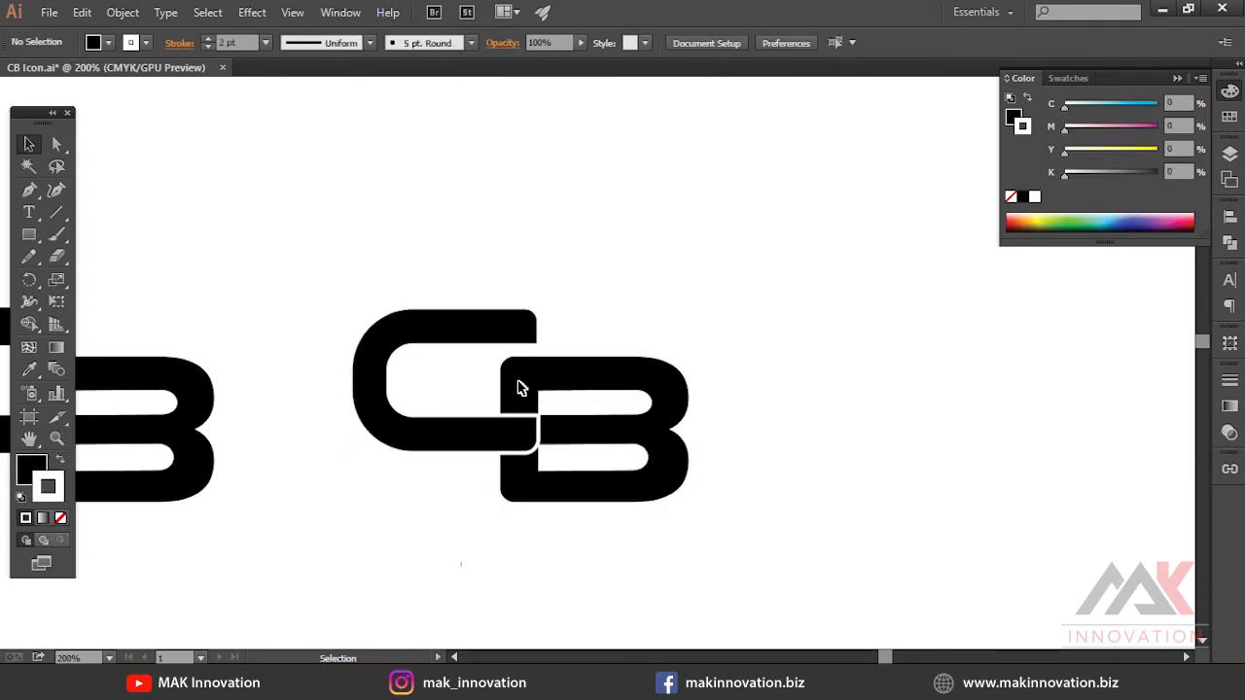
Expand the C with its stroke and ungroup the result, undoing a stray move
{"action": "left_click", "coordinate": [498, 445]}
{"action": "left_click", "coordinate": [122, 11]}
{"action": "left_click", "coordinate": [161, 204]}
{"action": "right_click", "coordinate": [457, 328]}
{"action": "left_click", "coordinate": [535, 432]}
{"action": "left_click_drag", "start_coordinate": [496, 324], "coordinate": [428, 313]}
{"action": "key", "text": "ctrl+z"}
{"action": "scroll", "coordinate": [484, 378], "scroll_direction": "up", "scroll_amount": 1}
{"action": "left_click", "coordinate": [584, 416]}
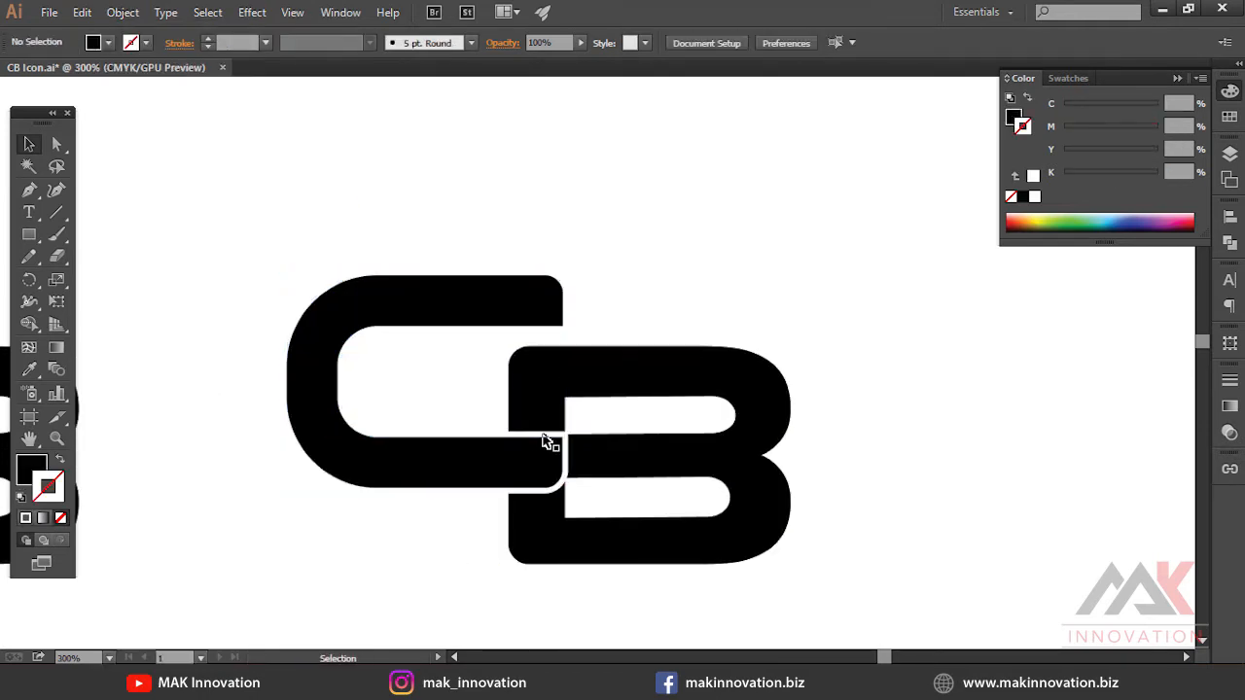
Subtract the C's outline from the B with Minus Front, then undo the last three actions
{"action": "left_click", "coordinate": [543, 436]}
{"action": "left_click", "coordinate": [647, 444], "text": "shift"}
{"action": "left_click", "coordinate": [1230, 242]}
{"action": "left_click", "coordinate": [1050, 245]}
{"action": "left_click", "coordinate": [890, 365]}
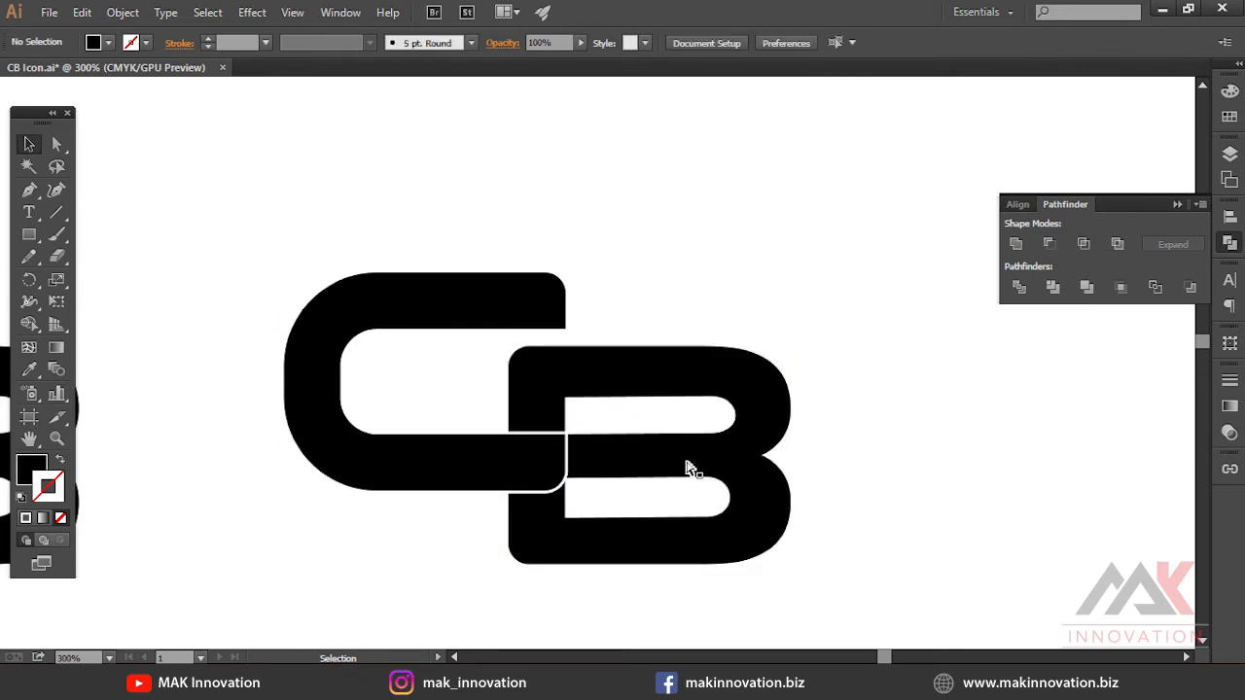
{"action": "key", "text": "ctrl+z"}
{"action": "key", "text": "ctrl+z"}
{"action": "key", "text": "ctrl+z"}
Expand the C's white stroke into filled outlines
{"action": "left_click", "coordinate": [1230, 380]}
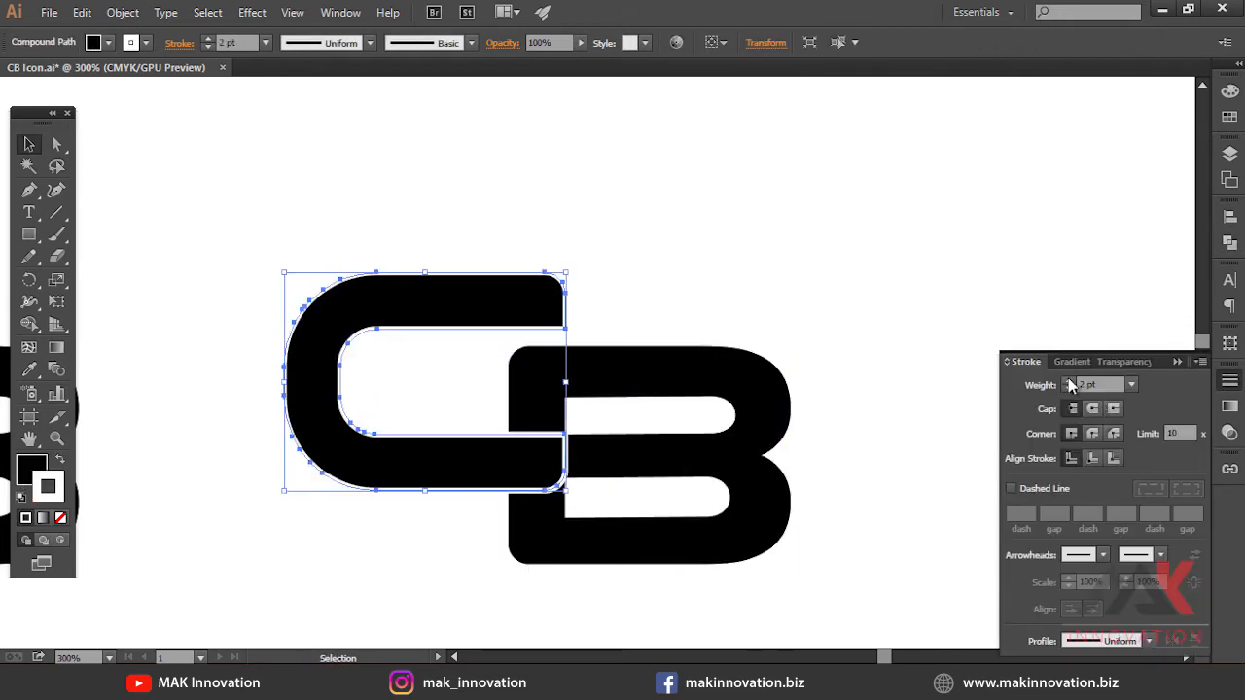
{"action": "left_click", "coordinate": [123, 12]}
{"action": "left_click", "coordinate": [258, 206]}
{"action": "key", "text": "Return"}
Subtract the expanded C outline from the B with Minus Front
{"action": "left_click", "coordinate": [541, 304]}
{"action": "left_click", "coordinate": [605, 298]}
{"action": "left_click_drag", "start_coordinate": [568, 304], "coordinate": [616, 285]}
{"action": "key", "text": "ctrl+z"}
{"action": "left_click", "coordinate": [671, 371], "text": "shift"}
{"action": "left_click", "coordinate": [1230, 242]}
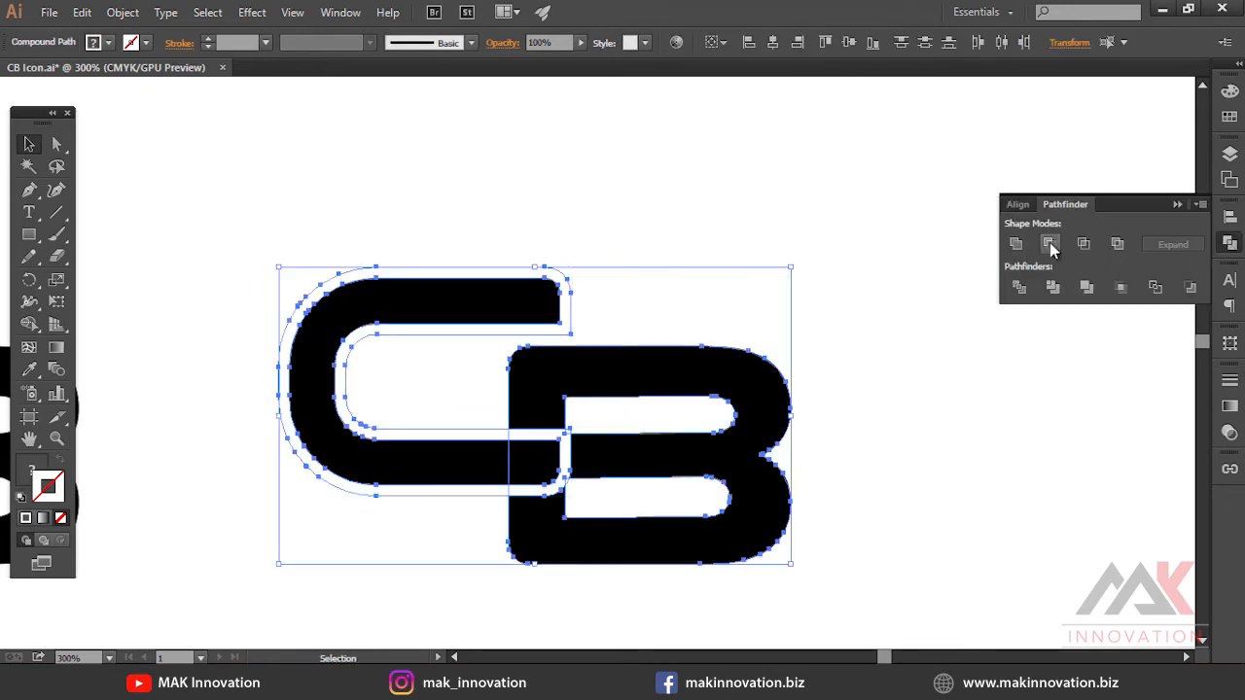
{"action": "left_click", "coordinate": [1051, 251]}
Fill the C with purple
{"action": "left_click", "coordinate": [556, 467]}
{"action": "left_click", "coordinate": [684, 464]}
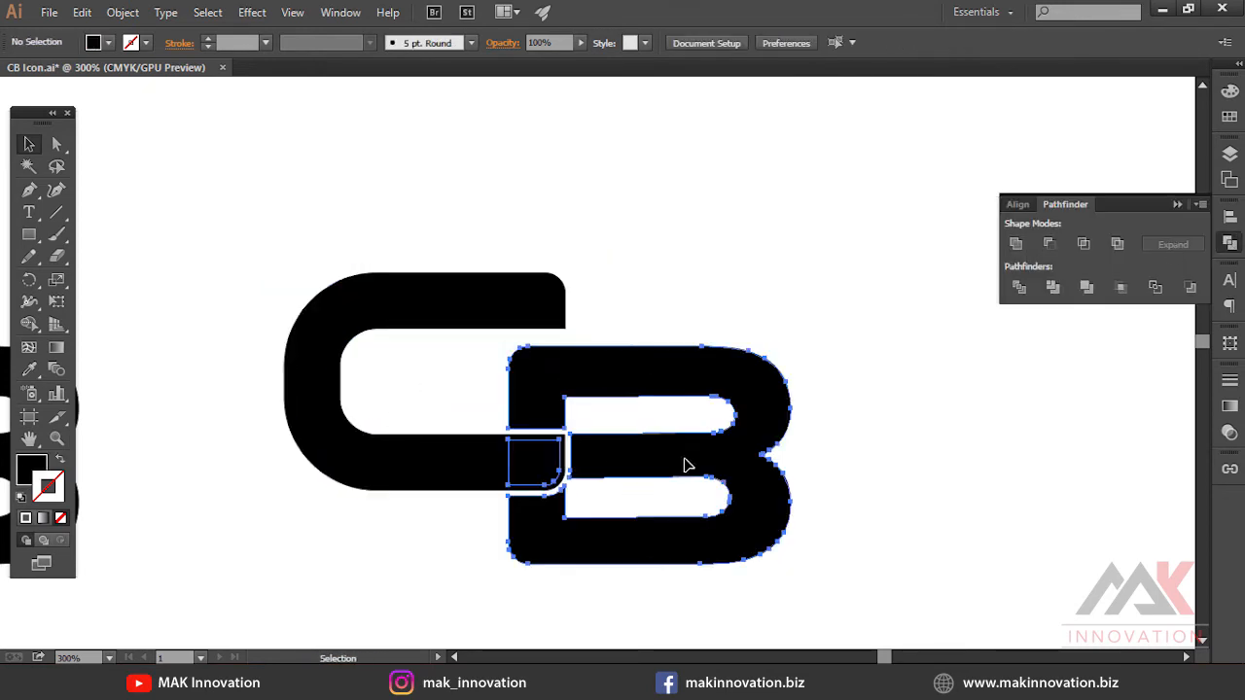
{"action": "left_click", "coordinate": [541, 319]}
{"action": "left_click", "coordinate": [1229, 90]}
{"action": "left_click", "coordinate": [1171, 222]}
{"action": "left_click", "coordinate": [825, 354]}
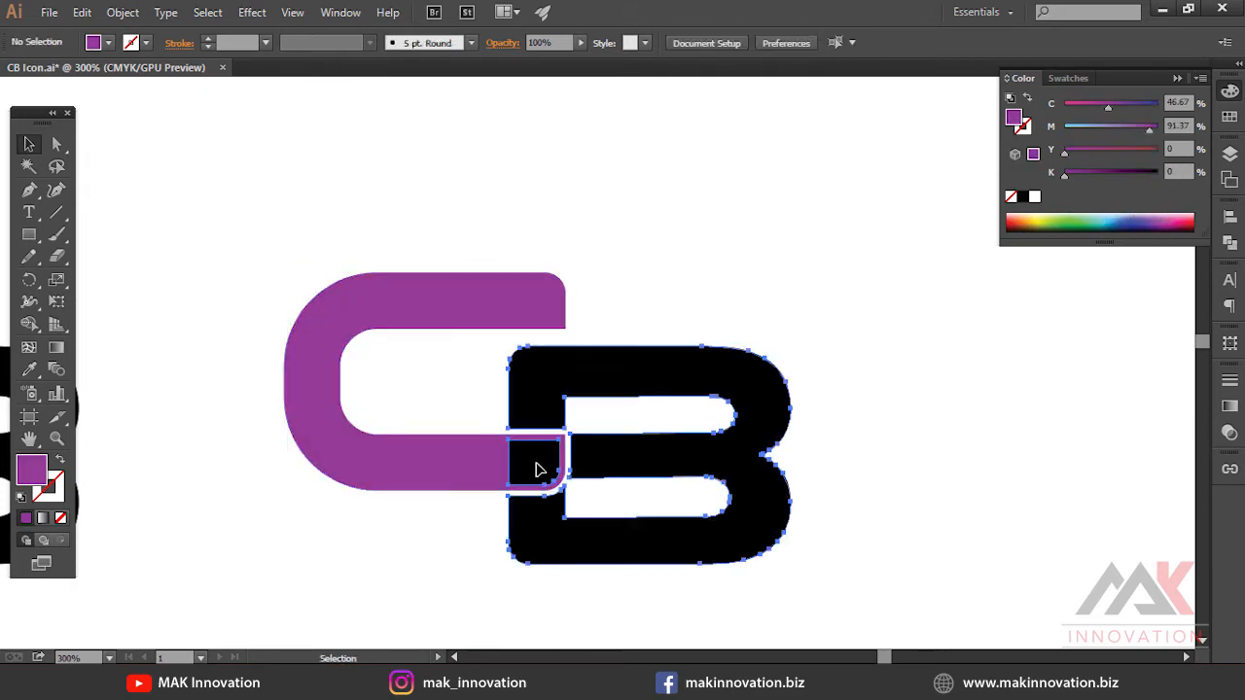
Ungroup the leftover square piece of the B and subtract it from the C with Minus Front
{"action": "right_click", "coordinate": [536, 464]}
{"action": "left_click", "coordinate": [590, 570]}
{"action": "left_click", "coordinate": [524, 467]}
{"action": "left_click", "coordinate": [464, 467], "text": "shift"}
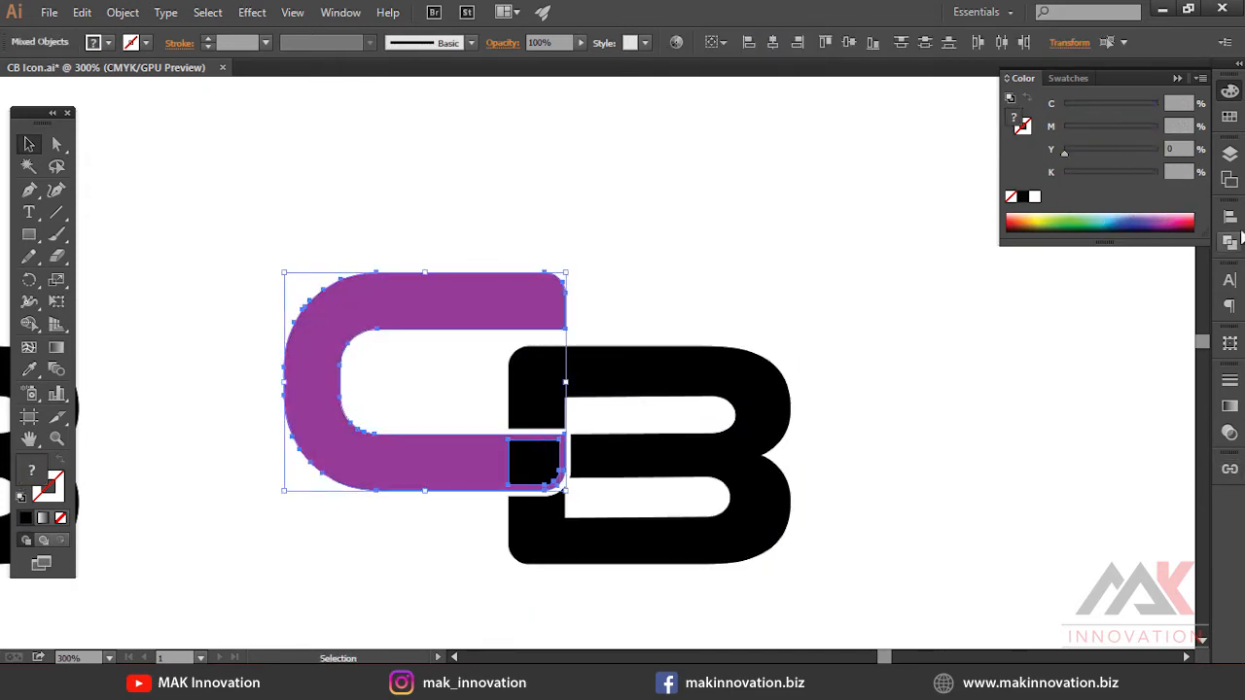
{"action": "left_click", "coordinate": [1229, 242]}
{"action": "left_click", "coordinate": [1048, 243]}
{"action": "left_click", "coordinate": [1011, 422]}
{"action": "left_click", "coordinate": [675, 472]}
{"action": "left_click", "coordinate": [860, 477]}
{"action": "left_click", "coordinate": [471, 487]}
Recolour the C a dark red by adjusting its CMYK sliders
{"action": "left_click", "coordinate": [1230, 90]}
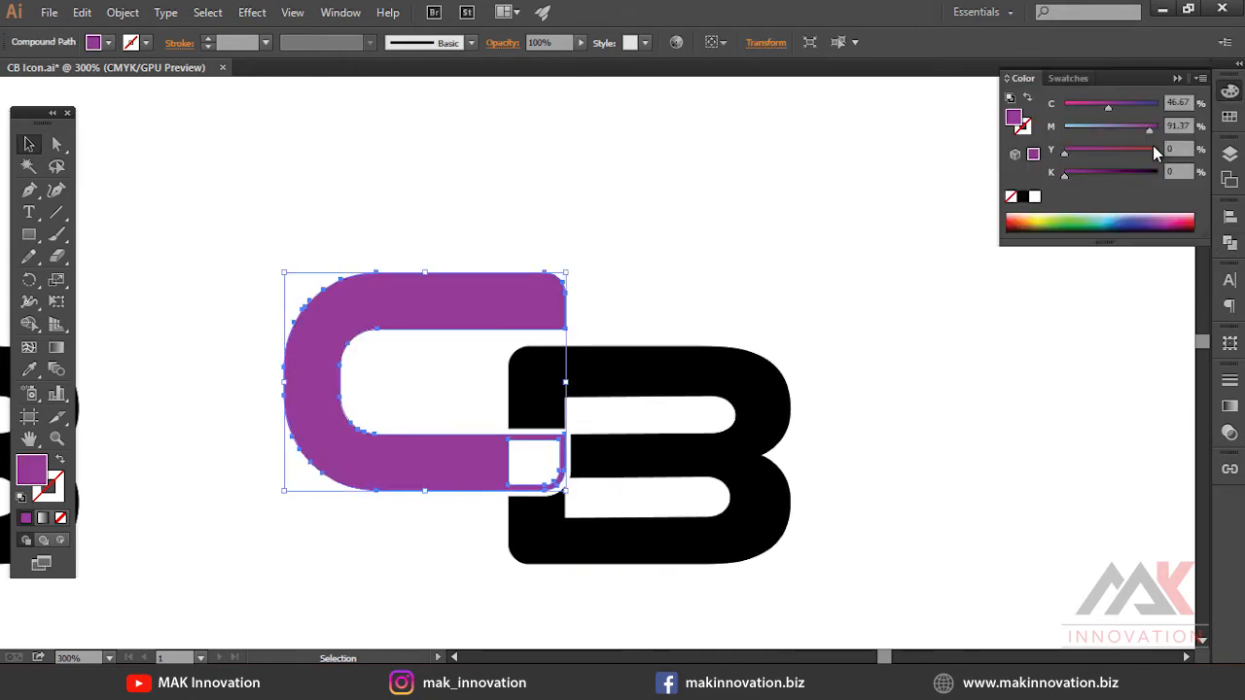
{"action": "left_click_drag", "start_coordinate": [1064, 152], "coordinate": [1159, 152]}
{"action": "left_click_drag", "start_coordinate": [1106, 108], "coordinate": [1062, 107]}
{"action": "left_click", "coordinate": [729, 231]}
{"action": "left_click", "coordinate": [519, 309]}
{"action": "left_click_drag", "start_coordinate": [1065, 176], "coordinate": [1098, 176]}
Fill the B with blue
{"action": "left_click", "coordinate": [690, 374]}
{"action": "left_click", "coordinate": [1124, 218]}
{"action": "left_click", "coordinate": [790, 336]}
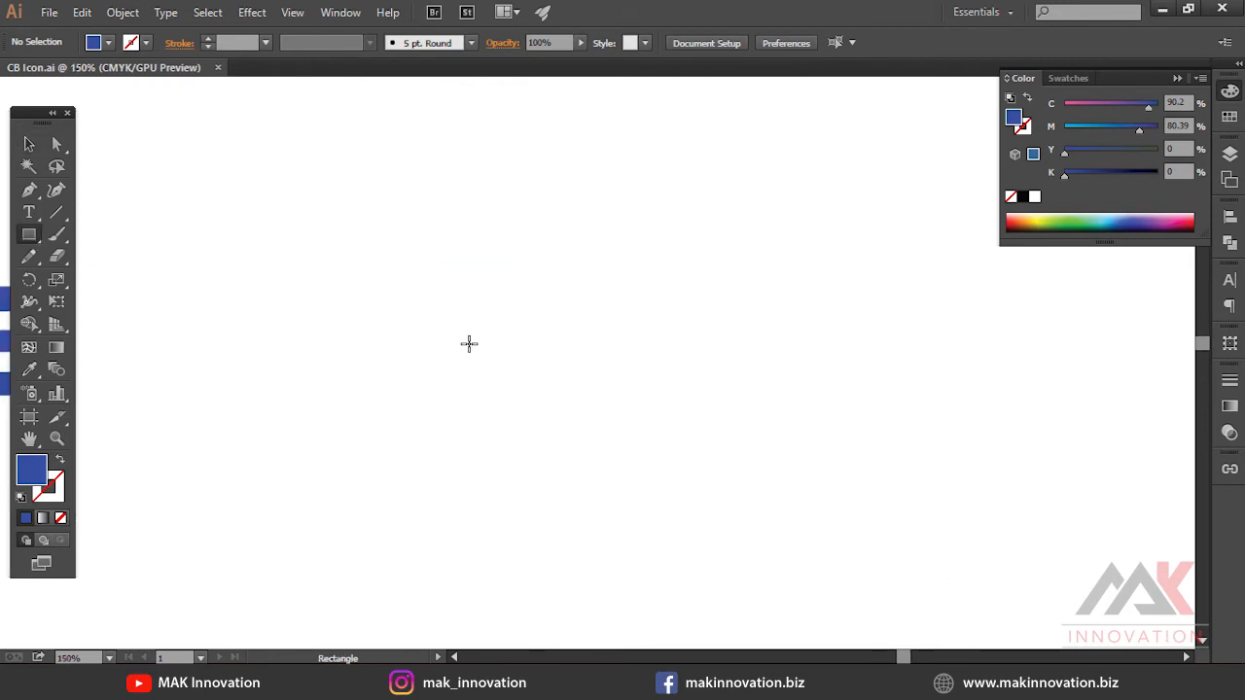
Draw a square with no fill and an 8 pt blue stroke
{"action": "left_click_drag", "start_coordinate": [412, 309], "coordinate": [601, 425]}
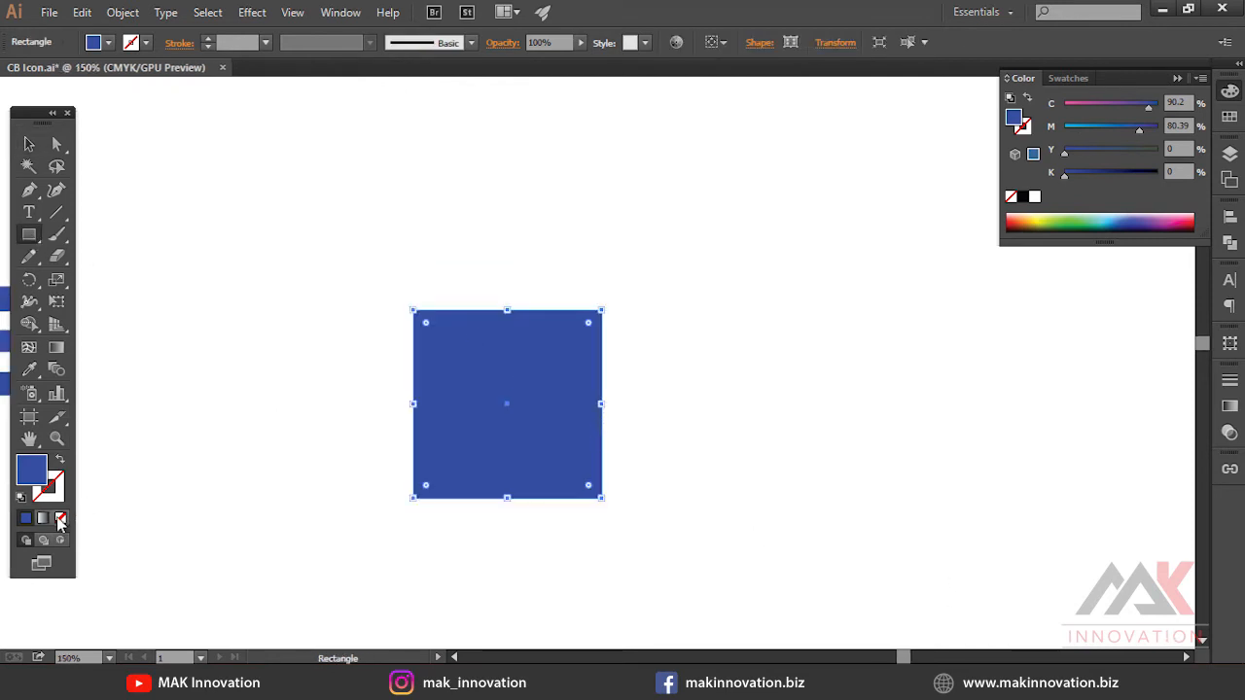
{"action": "left_click", "coordinate": [59, 512]}
{"action": "left_click", "coordinate": [1014, 177]}
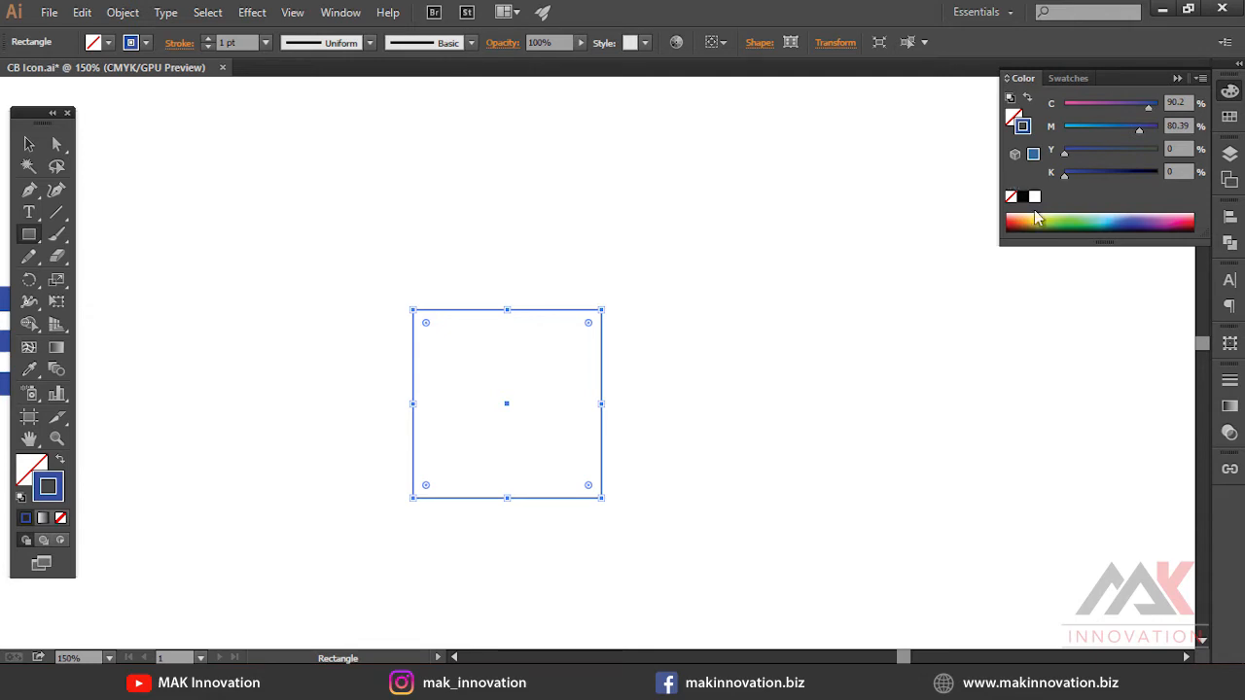
{"action": "left_click", "coordinate": [1228, 384]}
{"action": "left_click", "coordinate": [1071, 382]}
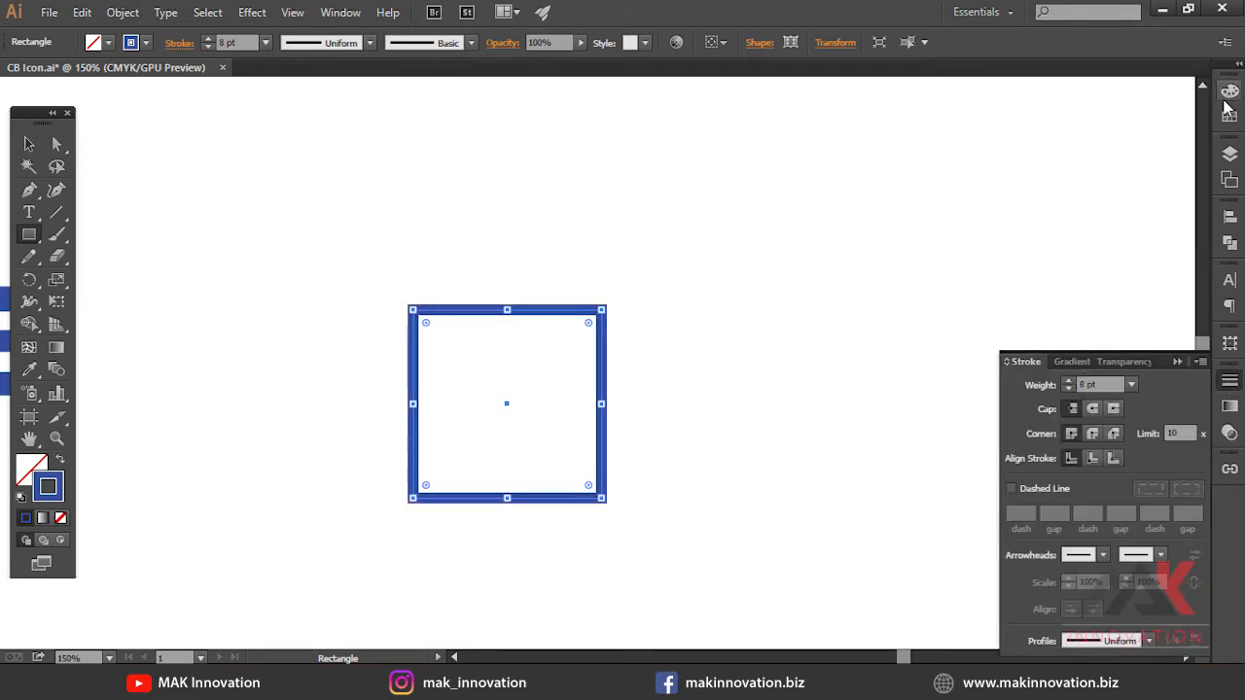
Change the square's stroke colour to black
{"action": "left_click", "coordinate": [1228, 95]}
{"action": "left_click", "coordinate": [1021, 196]}
{"action": "left_click", "coordinate": [657, 351]}
{"action": "key", "text": "Escape"}
{"action": "key", "text": "v"}
{"action": "scroll", "coordinate": [625, 361], "scroll_direction": "up", "scroll_amount": 1}
{"action": "scroll", "coordinate": [662, 282], "scroll_direction": "up", "scroll_amount": 1}
{"action": "left_click_drag", "start_coordinate": [559, 332], "coordinate": [654, 250]}
{"action": "left_click", "coordinate": [663, 253]}
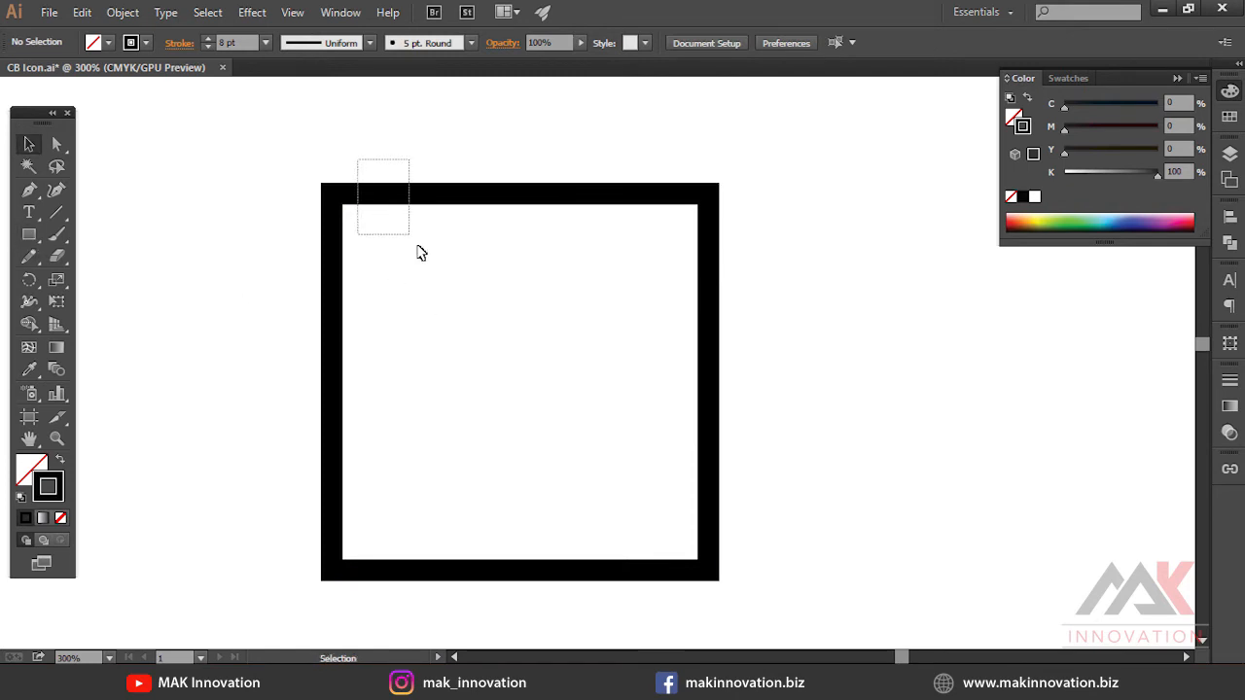
Set the square's stroke weight to 14 pt
{"action": "left_click_drag", "start_coordinate": [409, 236], "coordinate": [412, 241]}
{"action": "left_click", "coordinate": [1227, 382]}
{"action": "left_click", "coordinate": [1069, 381]}
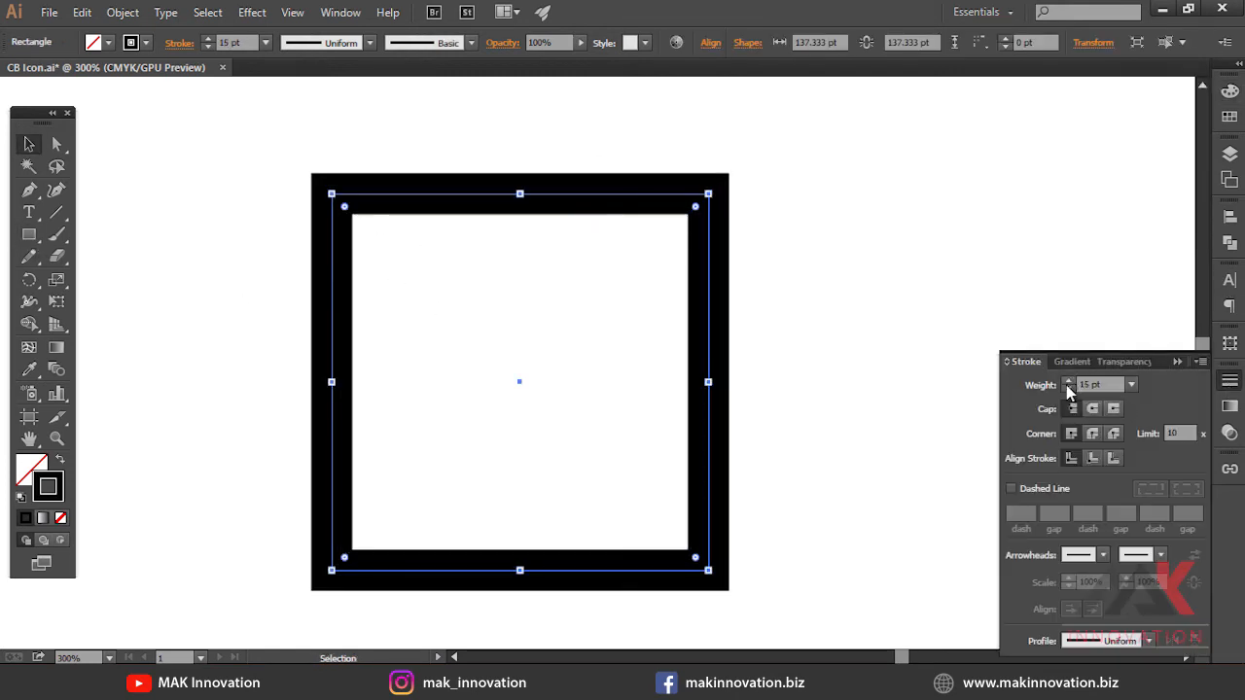
{"action": "left_click", "coordinate": [1068, 389]}
{"action": "left_click", "coordinate": [1224, 386]}
Draw a horizontal line in the square's upper part and give it round caps
{"action": "left_click", "coordinate": [904, 341]}
{"action": "left_click_drag", "start_coordinate": [635, 320], "coordinate": [635, 320]}
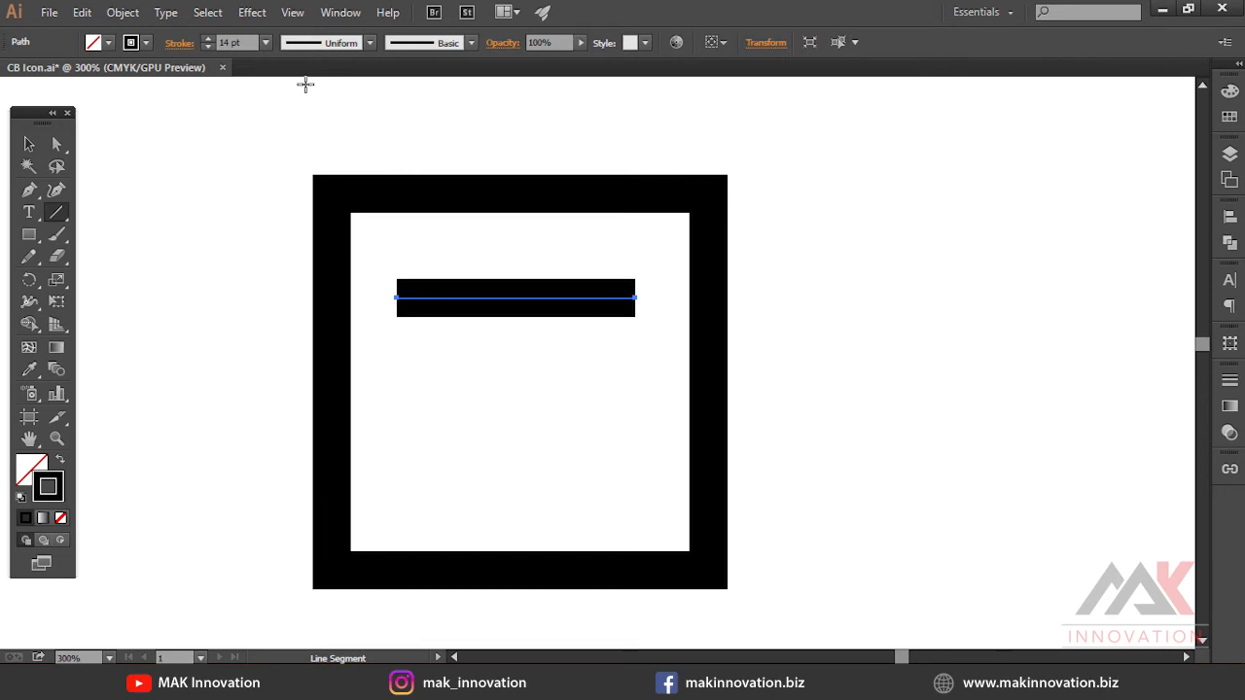
{"action": "left_click", "coordinate": [341, 12]}
{"action": "left_click", "coordinate": [476, 645]}
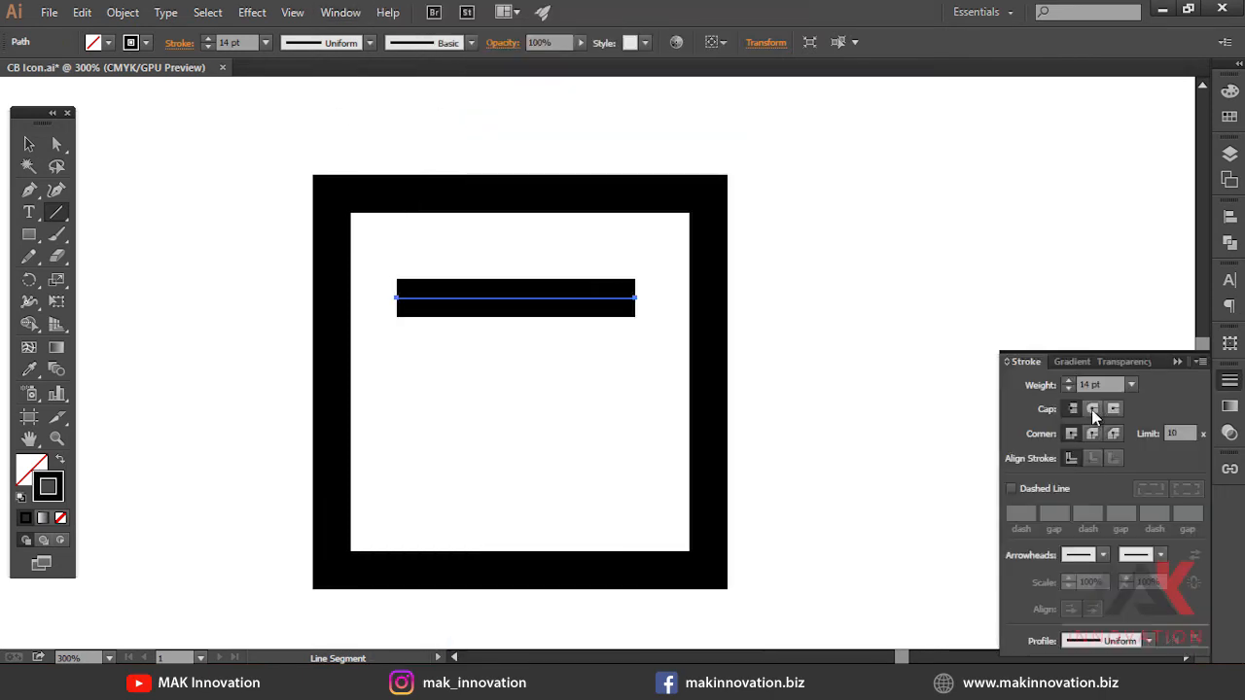
{"action": "left_click", "coordinate": [696, 309], "text": "shift"}
{"action": "left_click", "coordinate": [769, 87]}
{"action": "left_click_drag", "start_coordinate": [769, 87], "coordinate": [497, 368]}
{"action": "left_click", "coordinate": [770, 43]}
{"action": "left_click", "coordinate": [589, 328]}
{"action": "left_click", "coordinate": [513, 307]}
{"action": "left_click", "coordinate": [653, 436]}
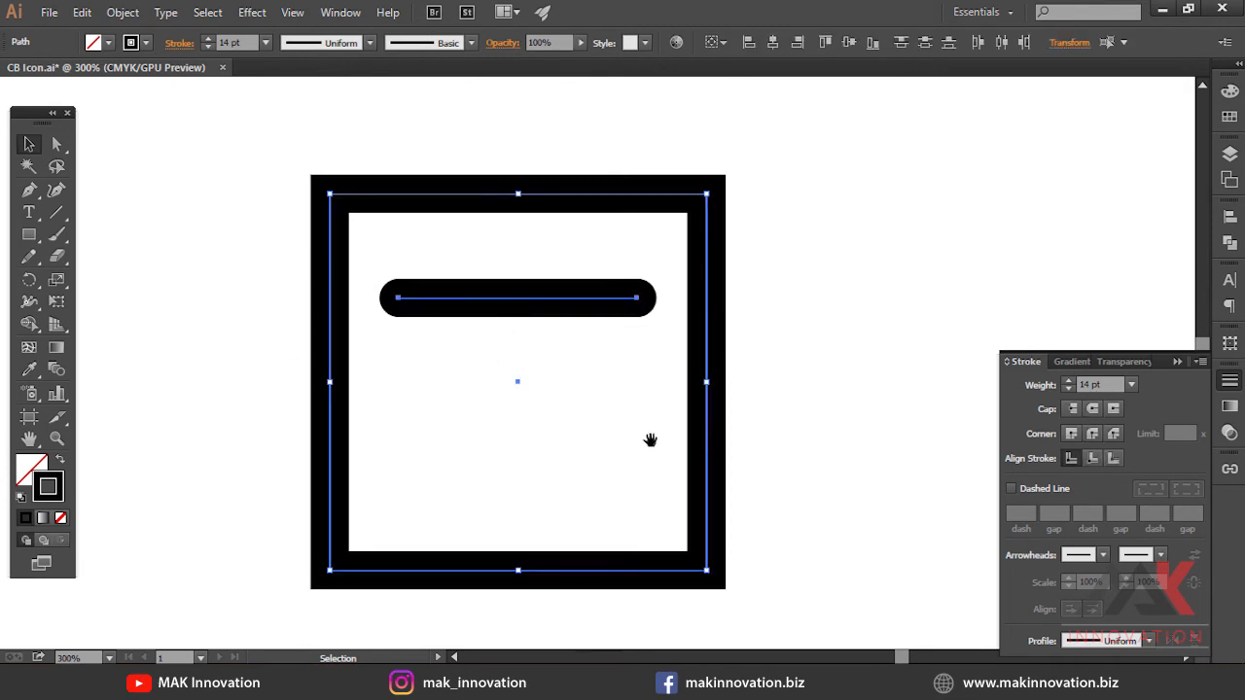
Expand the square's stroke and the line into filled shapes
{"action": "key", "text": "ctrl+minus"}
{"action": "key", "text": "ctrl+minus"}
{"action": "left_click_drag", "start_coordinate": [581, 225], "coordinate": [581, 197]}
{"action": "left_click", "coordinate": [569, 397], "text": "ctrl"}
{"action": "left_click", "coordinate": [569, 397], "text": "ctrl"}
{"action": "left_click_drag", "start_coordinate": [569, 397], "coordinate": [530, 513]}
{"action": "left_click_drag", "start_coordinate": [853, 254], "coordinate": [526, 407]}
{"action": "left_click", "coordinate": [123, 13]}
{"action": "left_click", "coordinate": [154, 211]}
{"action": "left_click", "coordinate": [577, 451]}
{"action": "right_click", "coordinate": [508, 345]}
{"action": "left_click", "coordinate": [562, 433]}
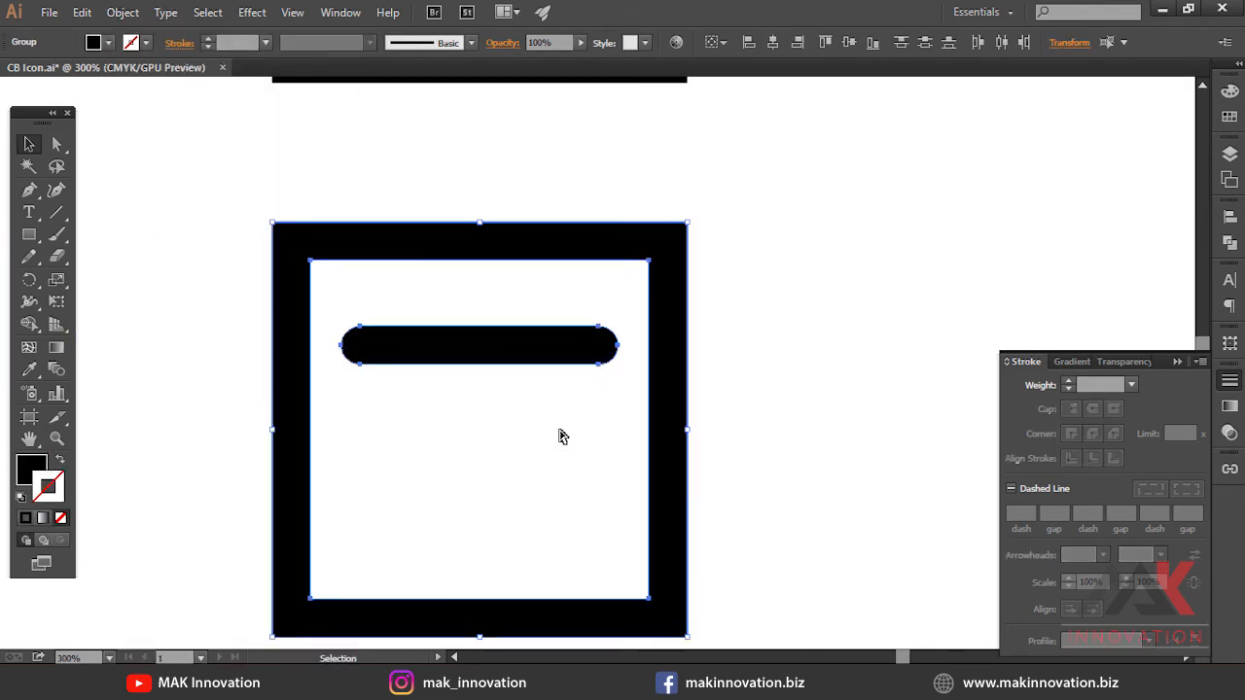
Delete the anchor points at the bar's left end to flatten it
{"action": "left_click", "coordinate": [515, 352]}
{"action": "left_click", "coordinate": [511, 370], "text": "ctrl"}
{"action": "left_click_drag", "start_coordinate": [512, 350], "coordinate": [524, 482]}
{"action": "left_click_drag", "start_coordinate": [374, 368], "coordinate": [435, 449]}
{"action": "key", "text": "Delete"}
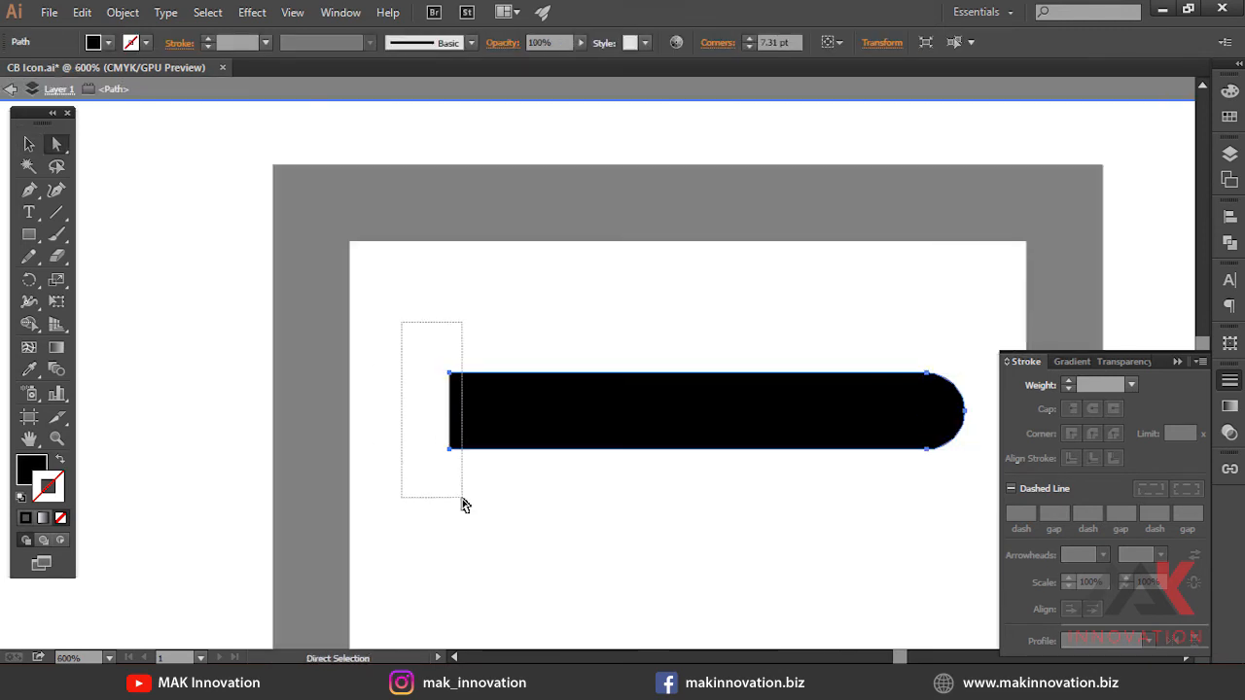
Inspect the bar's flattened left end in Outline view
{"action": "left_click_drag", "start_coordinate": [463, 504], "coordinate": [461, 500]}
{"action": "left_click", "coordinate": [461, 500]}
{"action": "key", "text": "ctrl+y"}
{"action": "left_click_drag", "start_coordinate": [433, 350], "coordinate": [499, 492]}
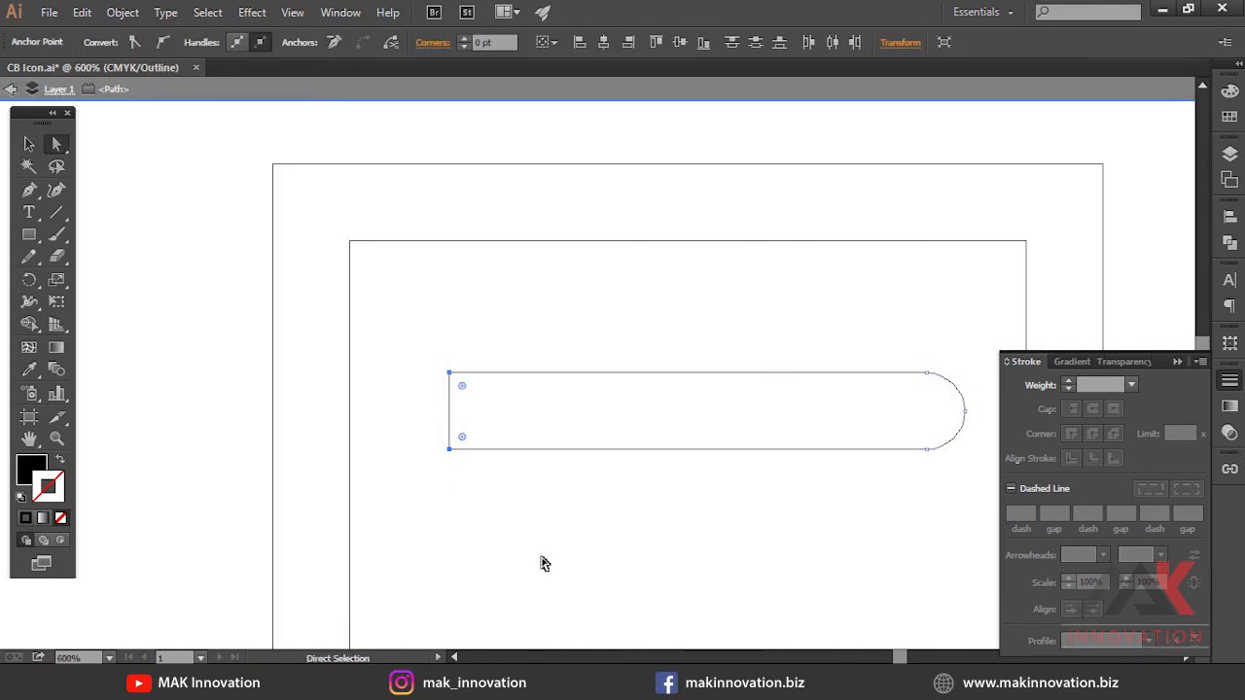
{"action": "key", "text": "v"}
{"action": "key", "text": "ctrl+y"}
Exit isolation mode and duplicate the bar into the lower half of the square
{"action": "double_click", "coordinate": [692, 531]}
{"action": "scroll", "coordinate": [661, 457], "scroll_direction": "down", "scroll_amount": 2}
{"action": "left_click_drag", "start_coordinate": [589, 325], "coordinate": [622, 450]}
{"action": "left_click", "coordinate": [659, 325], "text": "shift"}
{"action": "left_click", "coordinate": [775, 389], "text": "shift"}
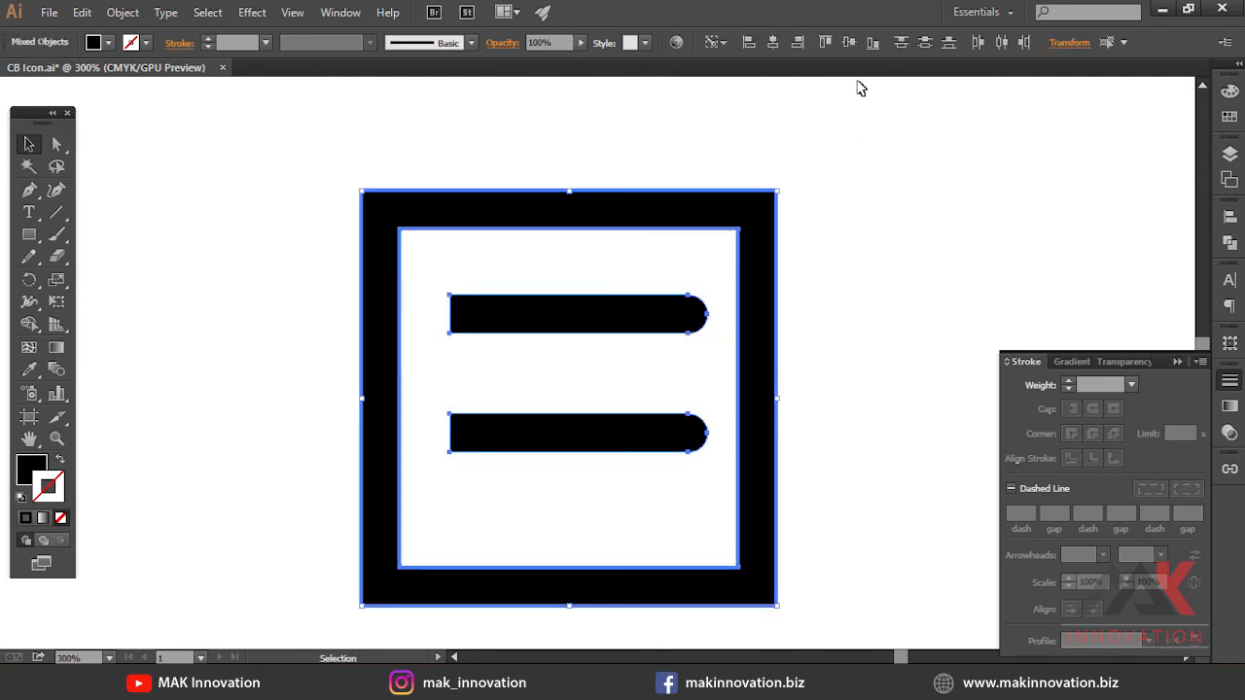
{"action": "left_click", "coordinate": [849, 43]}
{"action": "left_click", "coordinate": [869, 362]}
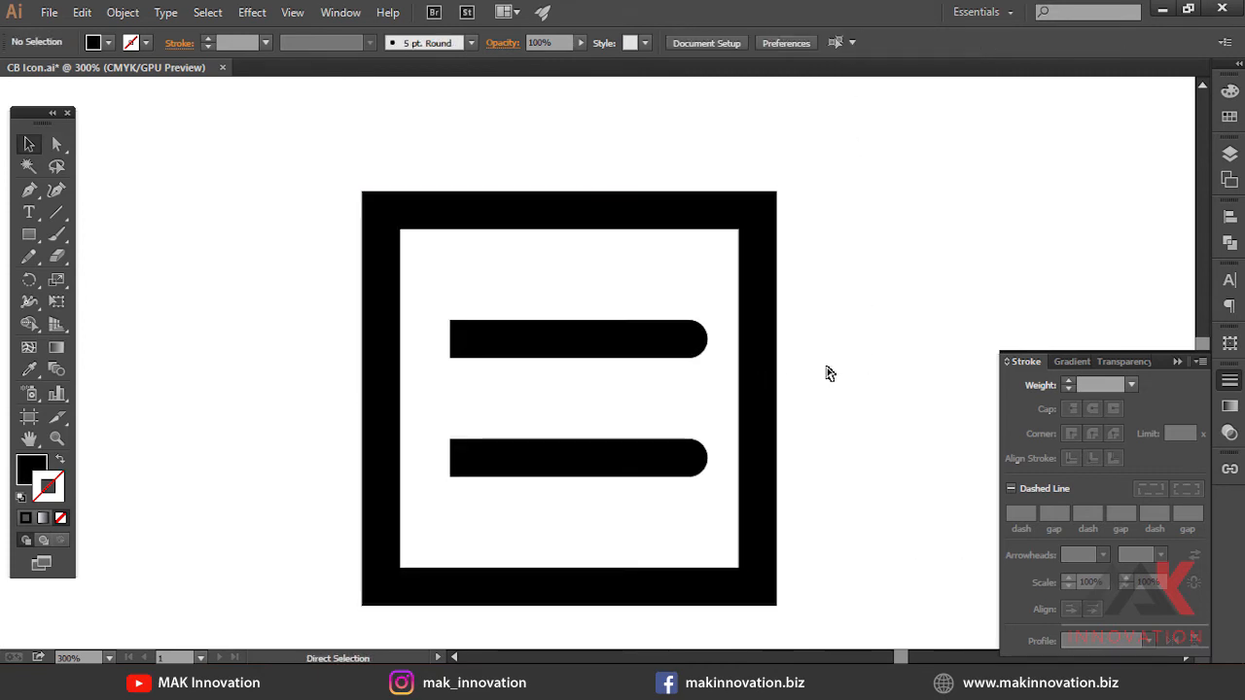
Delete the lower bar copy and scale the upper bar up to a thicker size
{"action": "left_click", "coordinate": [603, 459]}
{"action": "left_click_drag", "start_coordinate": [655, 375], "coordinate": [522, 379]}
{"action": "right_click", "coordinate": [462, 345]}
{"action": "left_click", "coordinate": [464, 453]}
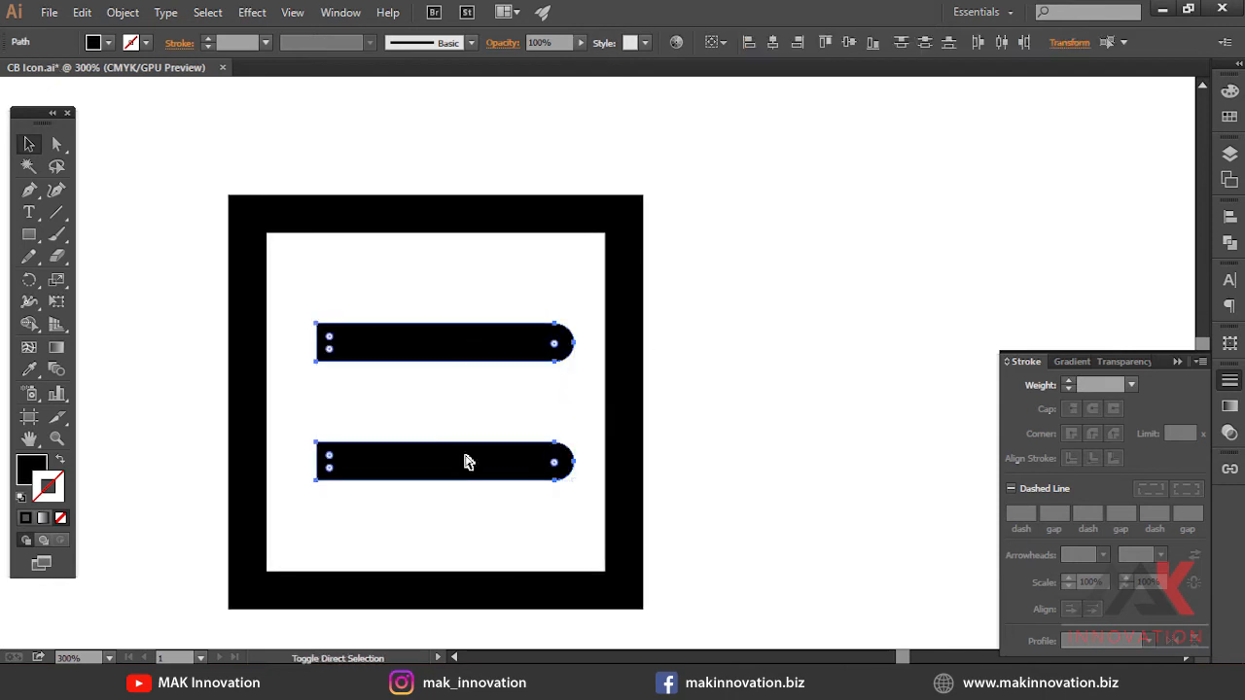
{"action": "key", "text": "ctrl+shift+a"}
{"action": "left_click", "coordinate": [464, 453]}
{"action": "key", "text": "Delete"}
{"action": "left_click", "coordinate": [570, 360], "text": "shift"}
{"action": "left_click_drag", "start_coordinate": [575, 362], "coordinate": [667, 382]}
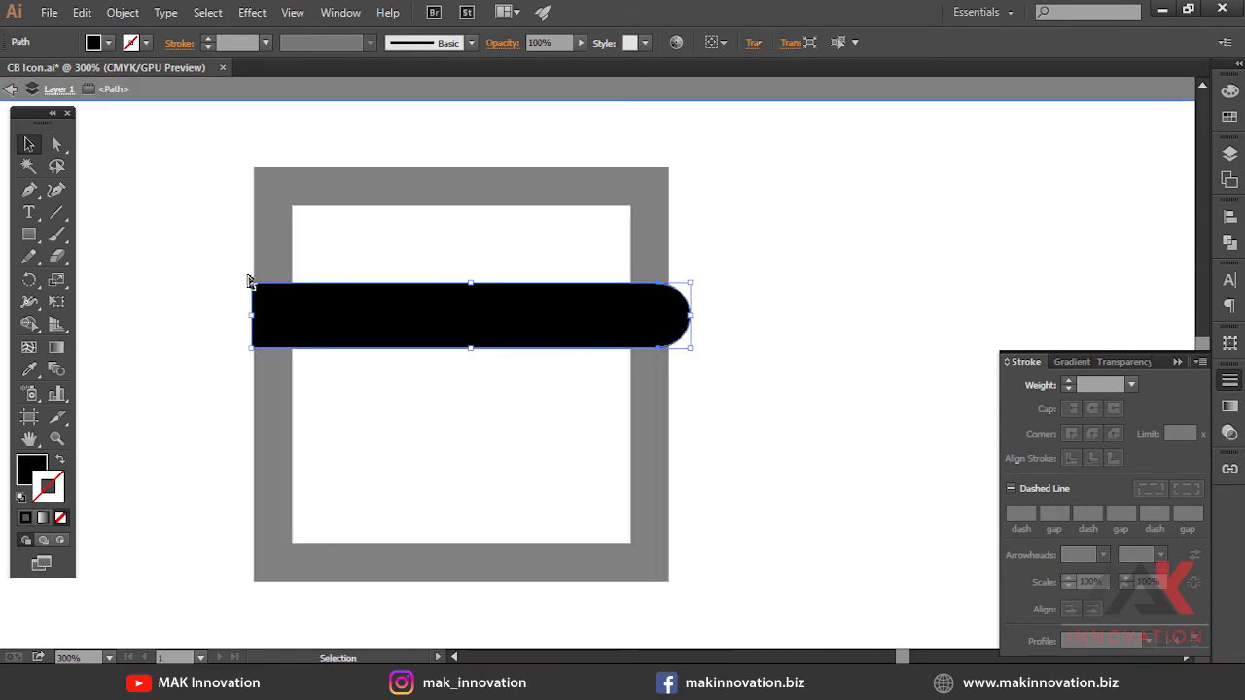
Shorten the bar by nudging its left-end and right-end anchor points inward, then exit isolation mode
{"action": "key", "text": "a"}
{"action": "key", "text": "shift+Right"}
{"action": "key", "text": "shift+Right"}
{"action": "key", "text": "shift+Right"}
{"action": "left_click_drag", "start_coordinate": [669, 386], "coordinate": [617, 408]}
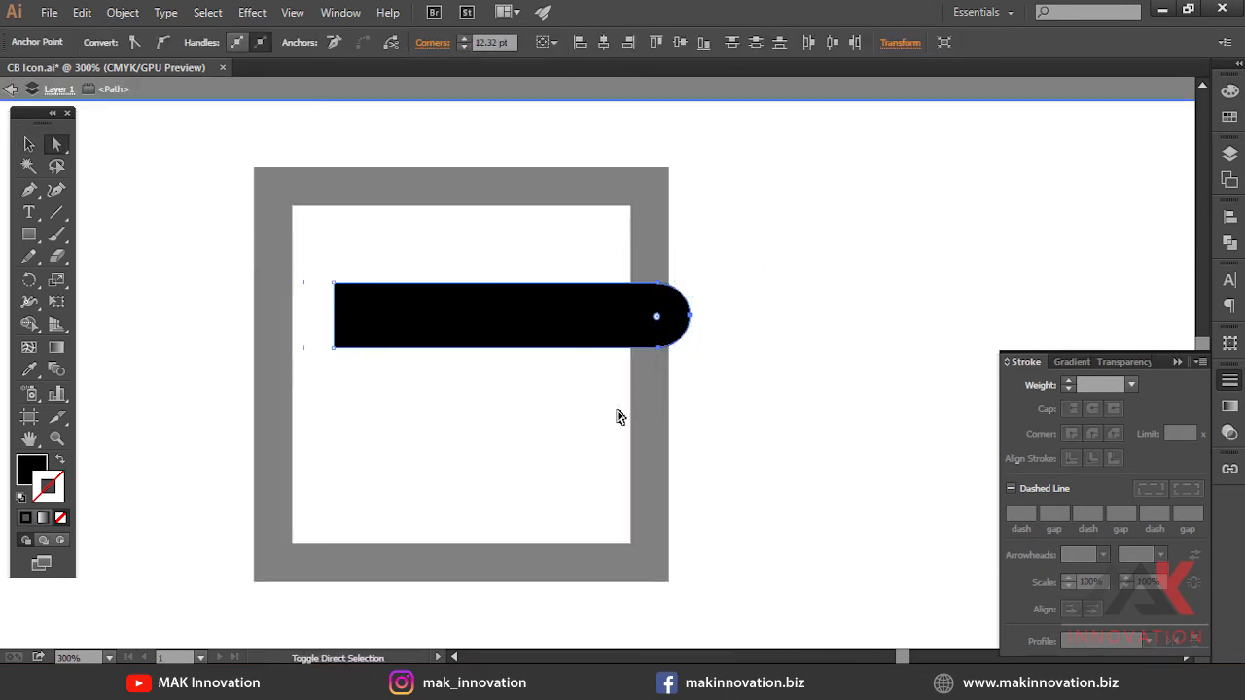
{"action": "key", "text": "shift+Left"}
{"action": "key", "text": "shift+Left"}
{"action": "key", "text": "shift+Left"}
{"action": "key", "text": "v"}
{"action": "double_click", "coordinate": [617, 408]}
Duplicate the shortened bar below and arrange both bars inside the square
{"action": "left_click", "coordinate": [585, 321]}
{"action": "left_click_drag", "start_coordinate": [609, 348], "coordinate": [564, 438]}
{"action": "left_click", "coordinate": [654, 316], "text": "shift"}
{"action": "left_click", "coordinate": [778, 43]}
{"action": "left_click", "coordinate": [729, 224]}
{"action": "left_click", "coordinate": [555, 321], "text": "shift"}
{"action": "right_click", "coordinate": [549, 324]}
{"action": "left_click", "coordinate": [597, 405]}
{"action": "left_click", "coordinate": [656, 378], "text": "shift"}
{"action": "left_click", "coordinate": [600, 267]}
{"action": "left_click", "coordinate": [652, 334]}
Draw a rectangle across the square's right side and subtract it from the square with Minus Front
{"action": "key", "text": "m"}
{"action": "left_click_drag", "start_coordinate": [536, 346], "coordinate": [735, 403]}
{"action": "key", "text": "v"}
{"action": "left_click", "coordinate": [661, 318], "text": "shift"}
{"action": "left_click", "coordinate": [1230, 242]}
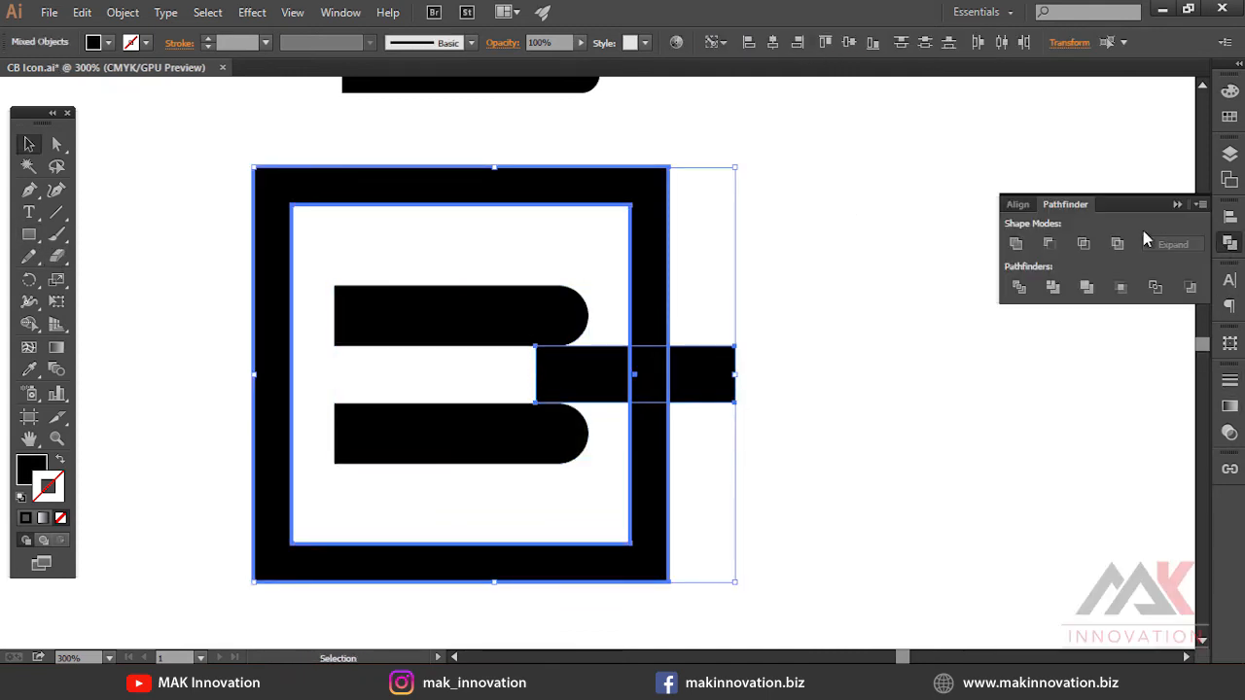
{"action": "left_click", "coordinate": [1048, 243]}
Ungroup the cut square and reposition its separated pieces
{"action": "key", "text": "ctrl+minus"}
{"action": "left_click_drag", "start_coordinate": [291, 180], "coordinate": [794, 535]}
{"action": "right_click", "coordinate": [520, 345]}
{"action": "left_click", "coordinate": [561, 429]}
{"action": "left_click_drag", "start_coordinate": [553, 358], "coordinate": [389, 426]}
{"action": "left_click_drag", "start_coordinate": [372, 419], "coordinate": [767, 410]}
{"action": "left_click_drag", "start_coordinate": [767, 409], "coordinate": [533, 430]}
Try stretching a piece of the square, undoing each attempt
{"action": "left_click_drag", "start_coordinate": [650, 277], "coordinate": [572, 223]}
{"action": "left_click", "coordinate": [612, 419]}
{"action": "key", "text": "ctrl+z"}
{"action": "left_click_drag", "start_coordinate": [647, 272], "coordinate": [828, 408]}
{"action": "key", "text": "ctrl+z"}
Move the selected anchor points 15 pt with the Move dialog
{"action": "key", "text": "a"}
{"action": "key", "text": "Return"}
{"action": "type", "text": "15"}
{"action": "key", "text": "Return"}
Select and delete the leftover pieces beside the icon
{"action": "key", "text": "v"}
{"action": "left_click_drag", "start_coordinate": [524, 445], "coordinate": [656, 424]}
{"action": "left_click", "coordinate": [851, 388]}
{"action": "left_click_drag", "start_coordinate": [512, 475], "coordinate": [639, 458]}
{"action": "key", "text": "Delete"}
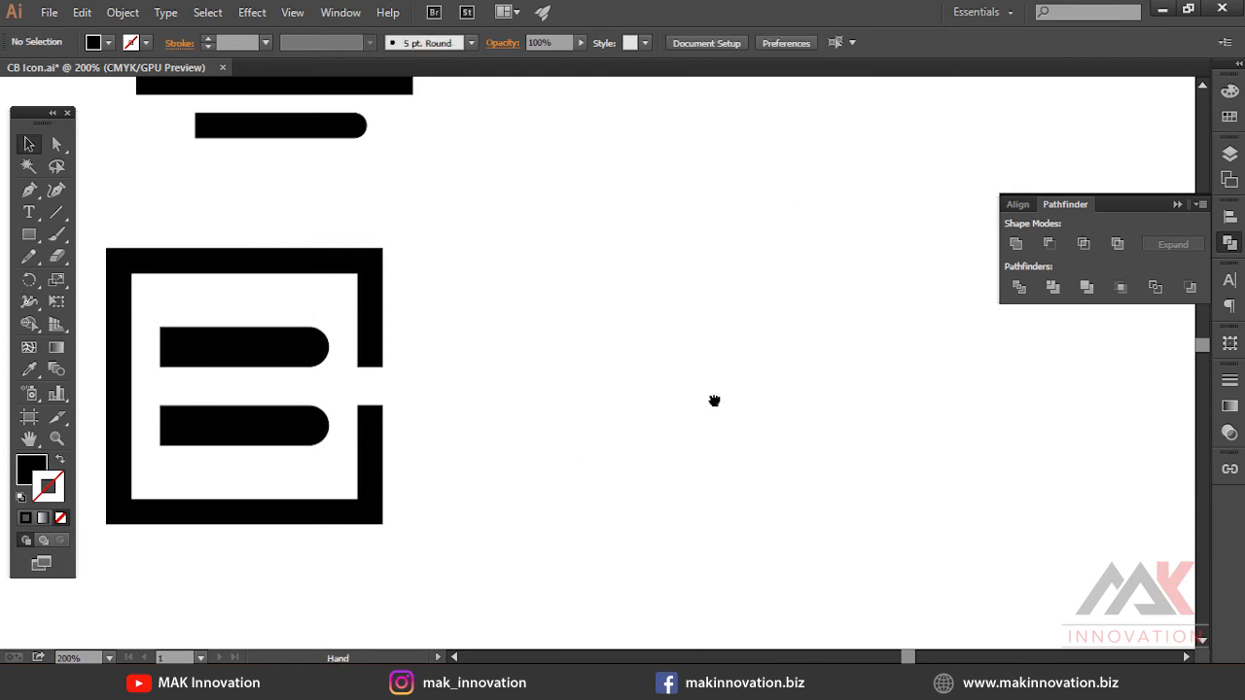
{"action": "left_click_drag", "start_coordinate": [714, 401], "coordinate": [967, 388]}
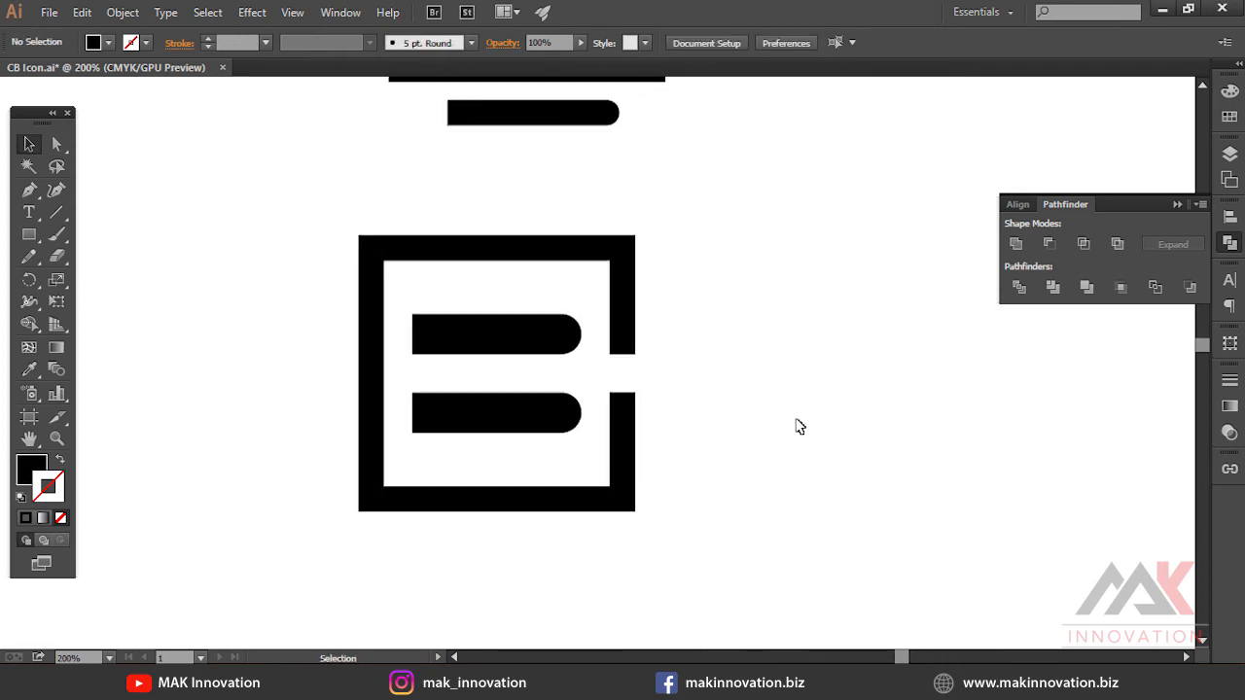
{"action": "left_click", "coordinate": [49, 13]}
{"action": "left_click", "coordinate": [105, 181]}
{"action": "key", "text": "ctrl+minus"}
{"action": "key", "text": "ctrl+minus"}
{"action": "left_click_drag", "start_coordinate": [584, 375], "coordinate": [495, 356]}
Create a stroke-only shape with a rounded right end and delete its left-side anchor points, leaving a D-shaped open path
{"action": "left_click", "coordinate": [30, 238]}
{"action": "left_click", "coordinate": [25, 517]}
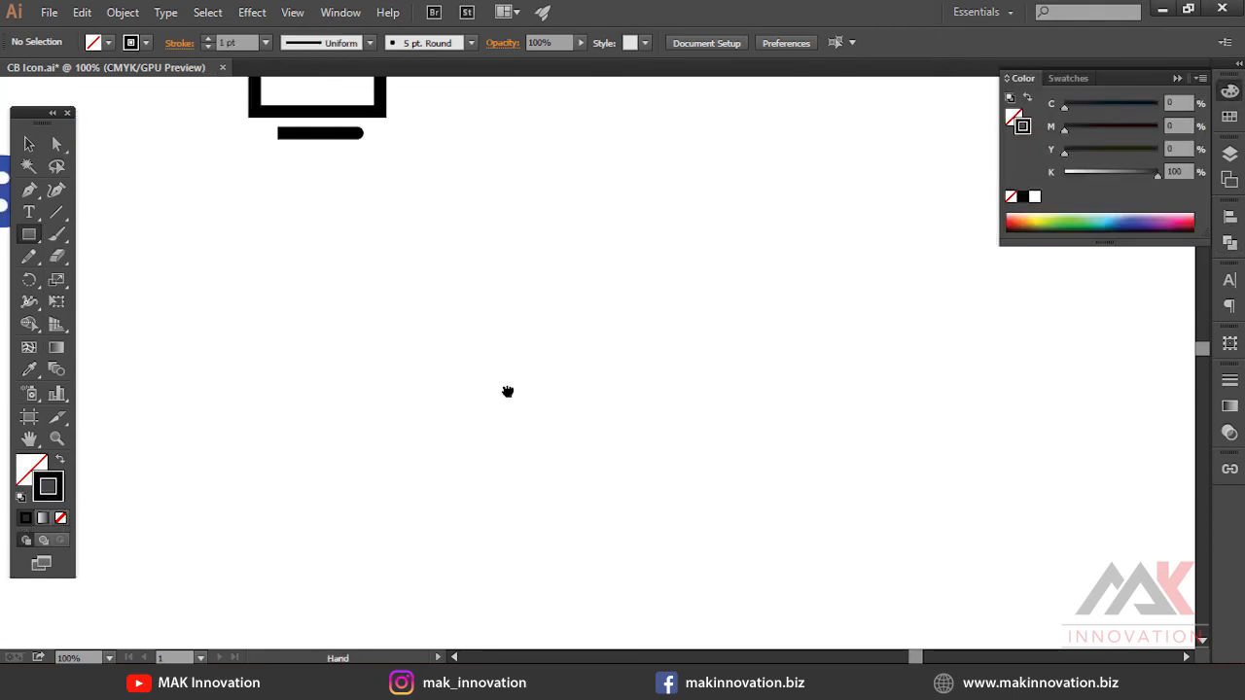
{"action": "key", "text": "v"}
{"action": "left_click_drag", "start_coordinate": [545, 249], "coordinate": [508, 268]}
{"action": "key", "text": "ctrl+plus"}
{"action": "left_click_drag", "start_coordinate": [508, 267], "coordinate": [564, 353]}
{"action": "key", "text": "a"}
{"action": "left_click_drag", "start_coordinate": [432, 284], "coordinate": [465, 337]}
{"action": "key", "text": "Delete"}
{"action": "left_click_drag", "start_coordinate": [428, 229], "coordinate": [525, 394]}
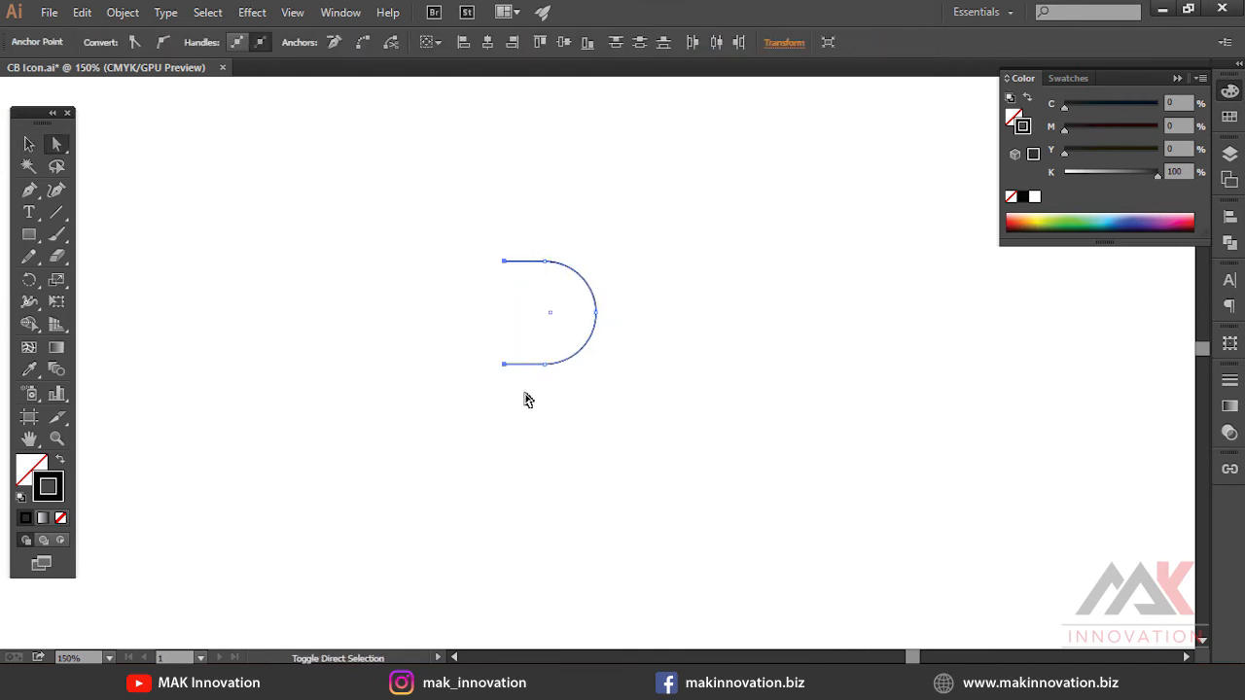
Set the D path's stroke weight to 15 pt and place a copy directly below it
{"action": "left_click", "coordinate": [1230, 380]}
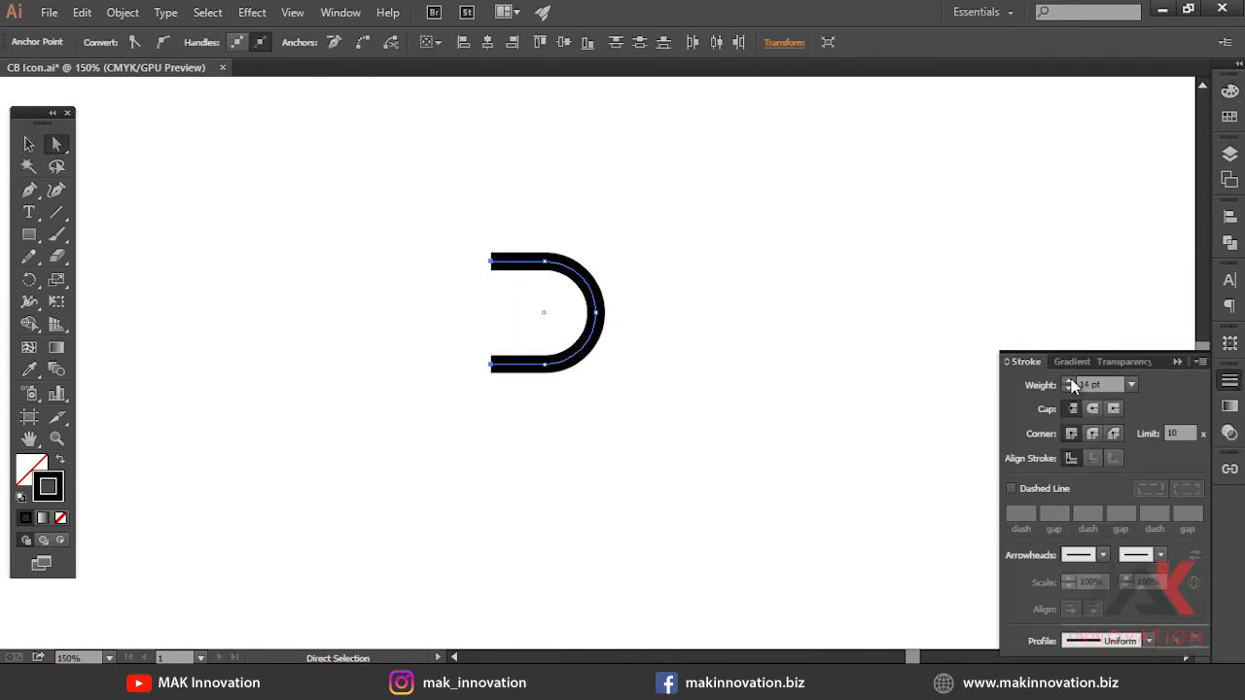
{"action": "key", "text": "v"}
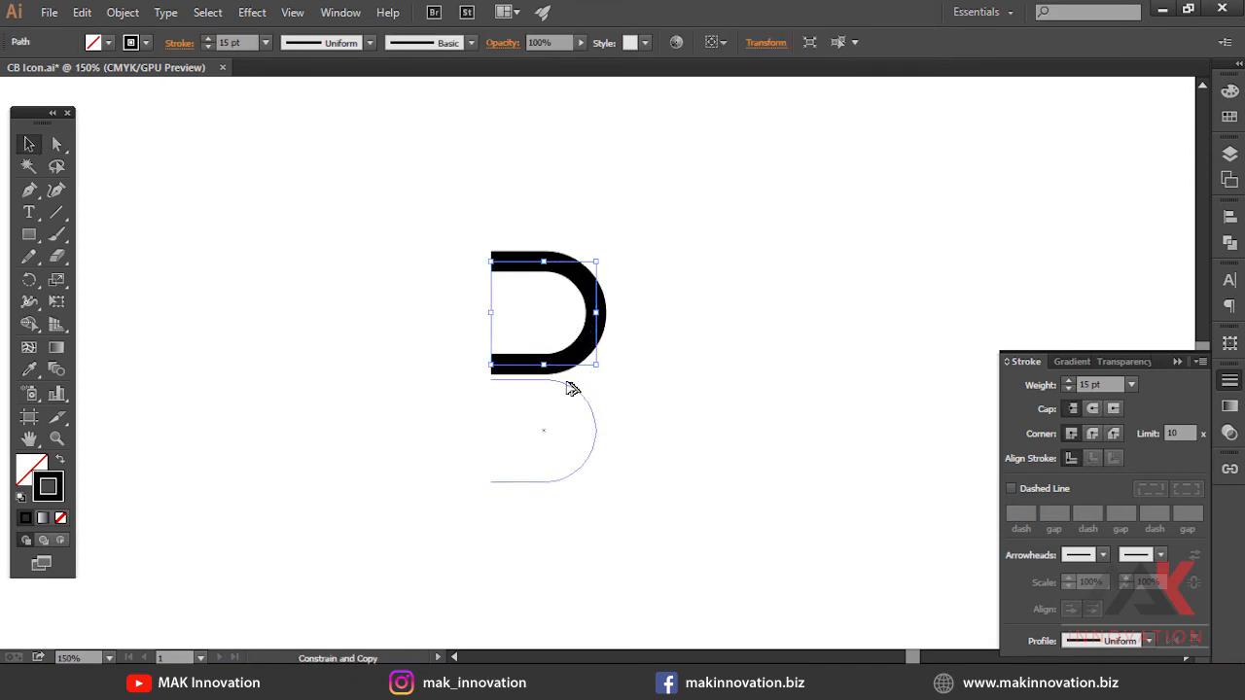
{"action": "left_click_drag", "start_coordinate": [572, 374], "coordinate": [572, 373]}
{"action": "left_click", "coordinate": [667, 382]}
{"action": "key", "text": "ctrl+y"}
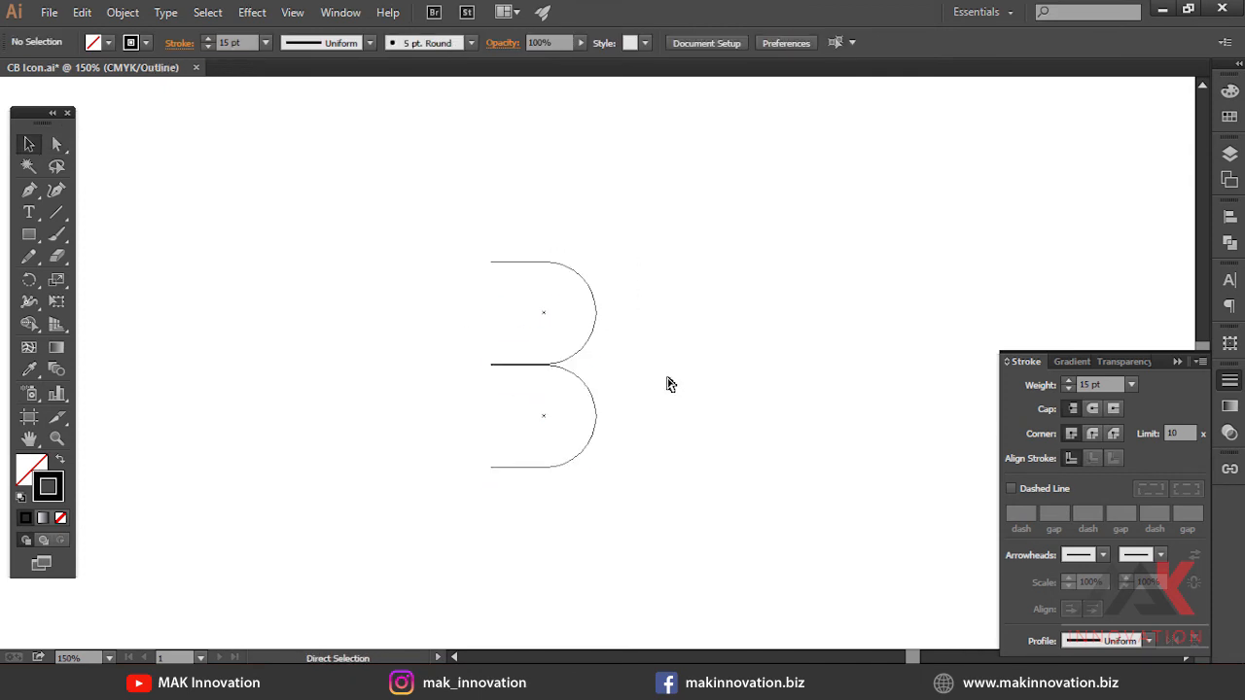
Undo the copy and draw a horizontal line along the D shape's bottom edge
{"action": "scroll", "coordinate": [609, 361], "scroll_direction": "up", "scroll_amount": 5}
{"action": "key", "text": "ctrl+z"}
{"action": "scroll", "coordinate": [657, 345], "scroll_direction": "down", "scroll_amount": 3}
{"action": "left_click", "coordinate": [56, 212]}
{"action": "mouse_move", "coordinate": [391, 347]}
{"action": "left_mouse_down"}
{"action": "mouse_move", "coordinate": [448, 363]}
{"action": "mouse_move", "coordinate": [637, 348]}
{"action": "left_mouse_up"}
{"action": "key", "text": "v"}
{"action": "key", "text": "ctrl+a"}
{"action": "left_click", "coordinate": [483, 178]}
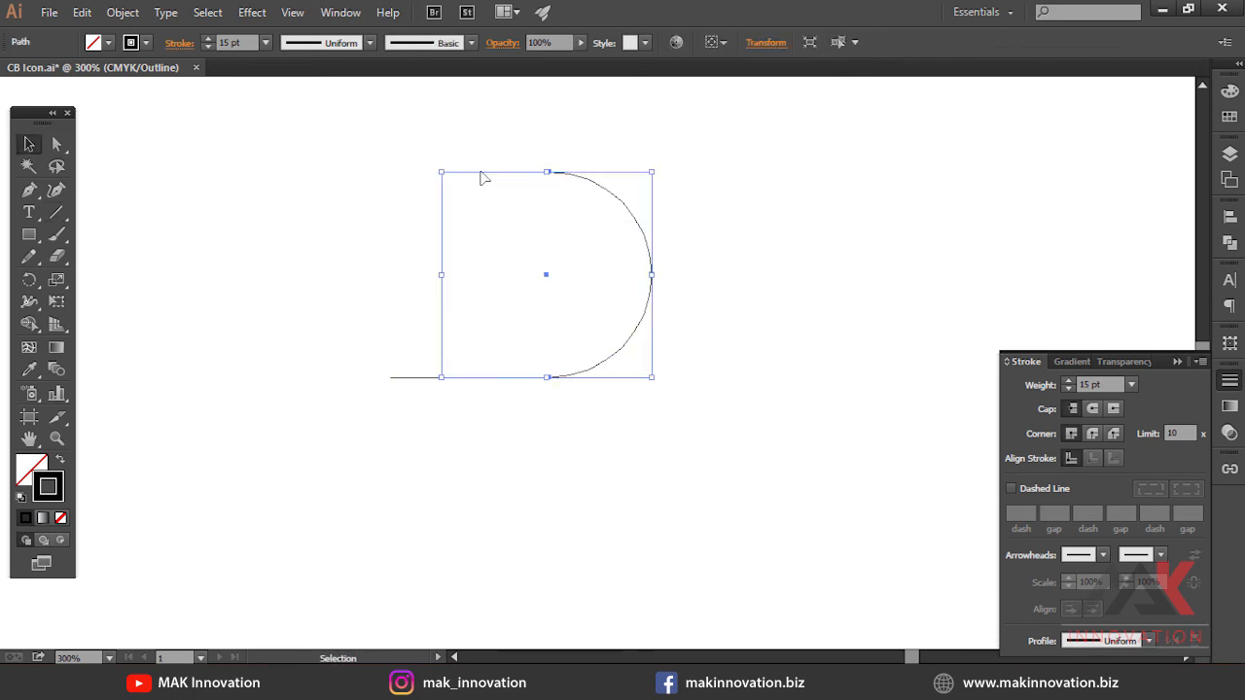
Copy the D shape below, delete the overlapping segment and join the paths into a B outline
{"action": "left_click_drag", "start_coordinate": [499, 401], "coordinate": [499, 383]}
{"action": "key", "text": "ctrl+shift+a"}
{"action": "left_click_drag", "start_coordinate": [356, 363], "coordinate": [468, 418]}
{"action": "key", "text": "Delete"}
{"action": "key", "text": "ctrl+j"}
{"action": "key", "text": "v"}
{"action": "left_click", "coordinate": [473, 417]}
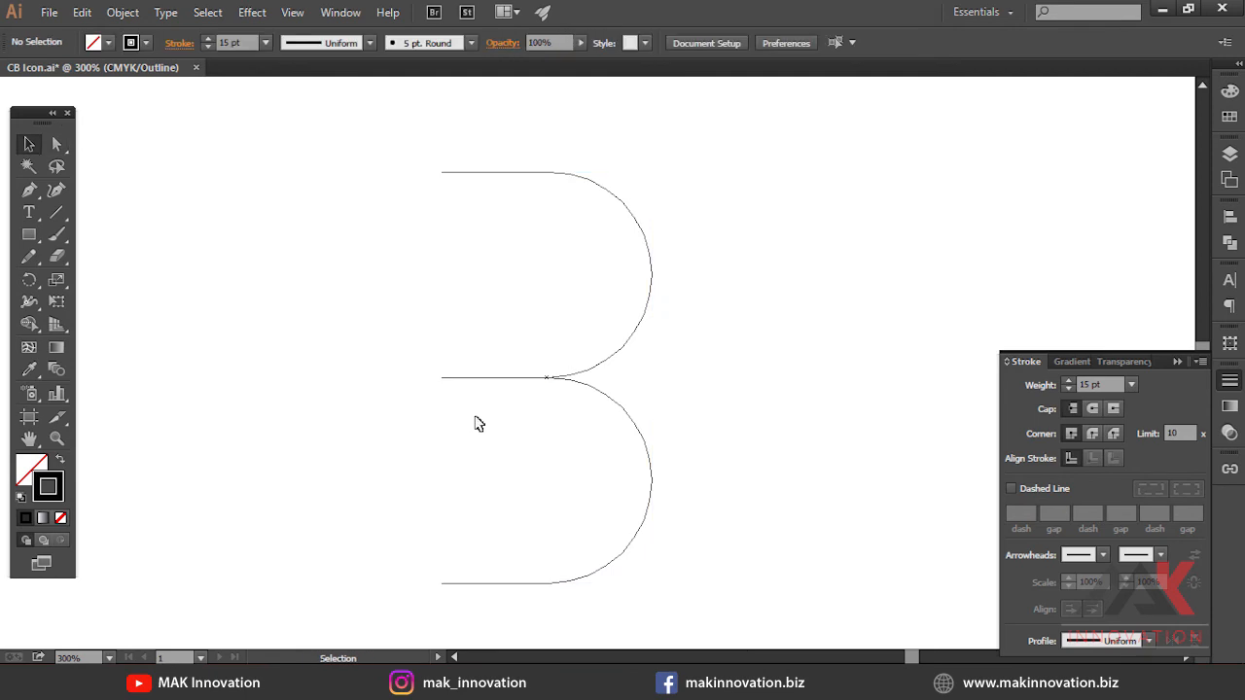
Draw a tall stroked rectangle about 150 pt high to the left of the B and adjust its width
{"action": "key", "text": "ctrl+y"}
{"action": "key", "text": "ctrl+a"}
{"action": "key", "text": "m"}
{"action": "mouse_move", "coordinate": [457, 172]}
{"action": "left_mouse_down"}
{"action": "mouse_move", "coordinate": [345, 587]}
{"action": "mouse_move", "coordinate": [401, 583]}
{"action": "left_mouse_up"}
{"action": "key", "text": "v"}
{"action": "key", "text": "ctrl+y"}
{"action": "left_click_drag", "start_coordinate": [337, 378], "coordinate": [271, 377]}
{"action": "key", "text": "ctrl+y"}
{"action": "left_click_drag", "start_coordinate": [389, 379], "coordinate": [424, 387]}
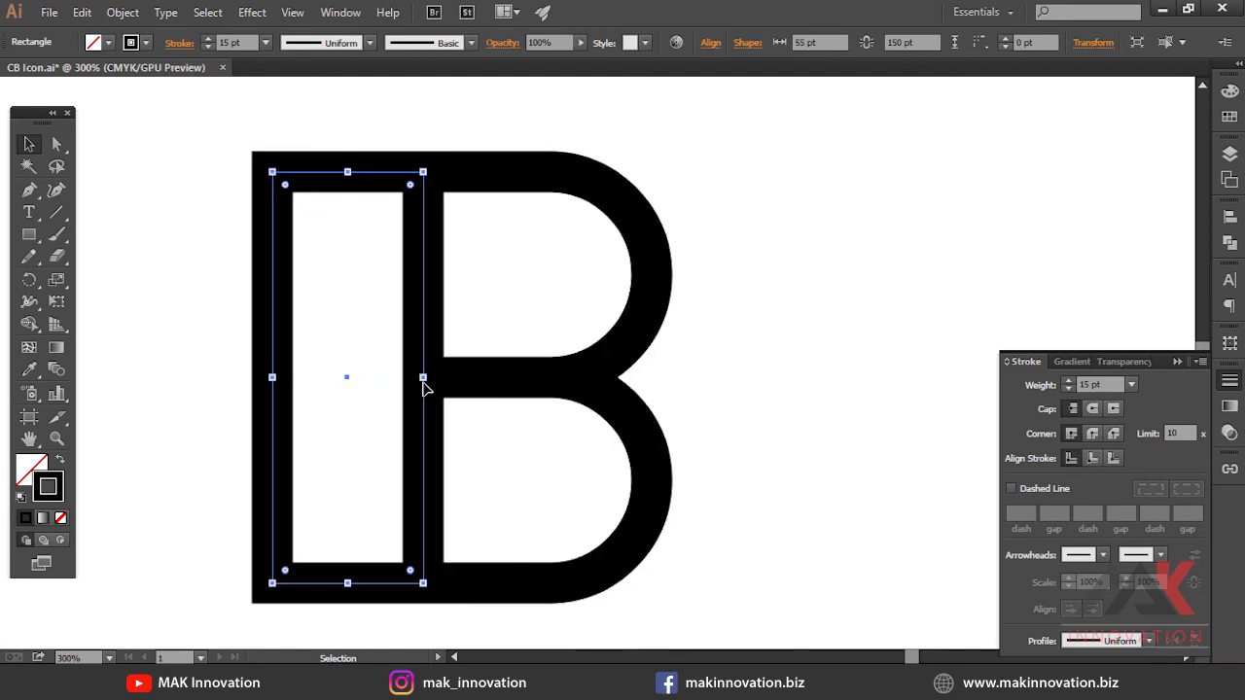
{"action": "left_click_drag", "start_coordinate": [274, 377], "coordinate": [245, 378]}
Try opening the rectangle's right side by adding an anchor point and deleting a segment, then undo it
{"action": "key", "text": "ctrl+minus"}
{"action": "key", "text": "ctrl+minus"}
{"action": "left_click_drag", "start_coordinate": [481, 325], "coordinate": [501, 358]}
{"action": "key", "text": "p"}
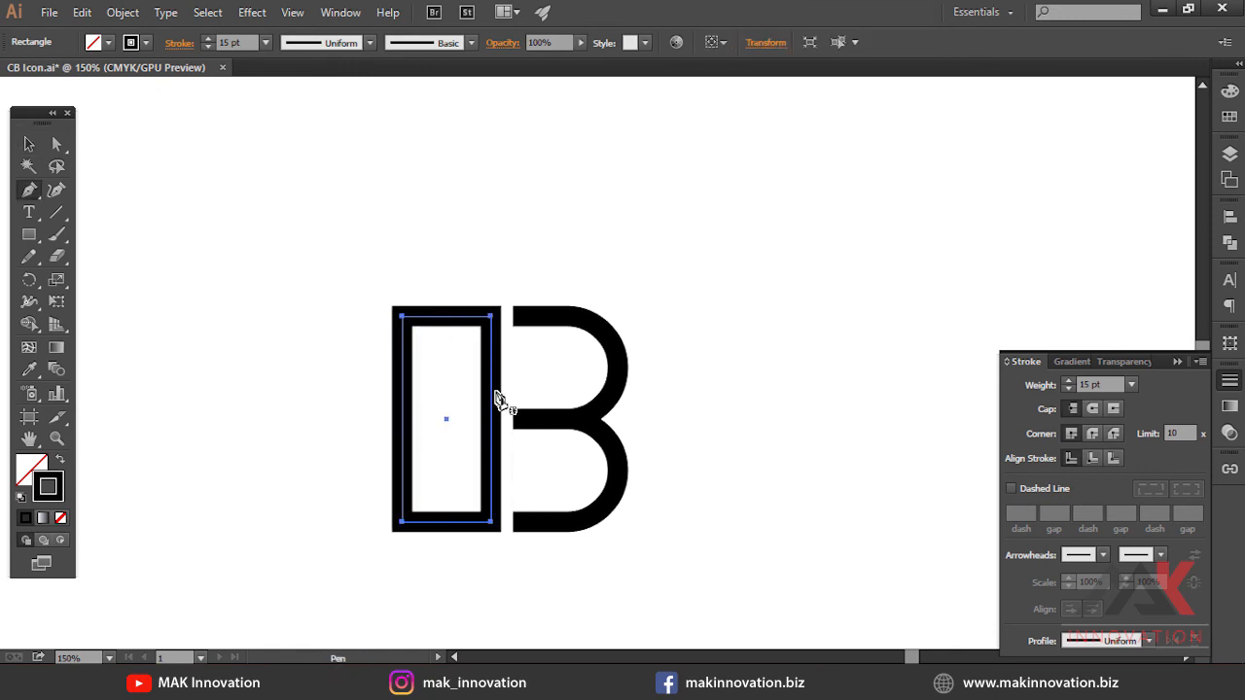
{"action": "left_click", "coordinate": [490, 390]}
{"action": "key", "text": "a"}
{"action": "left_click", "coordinate": [492, 418]}
{"action": "key", "text": "Delete"}
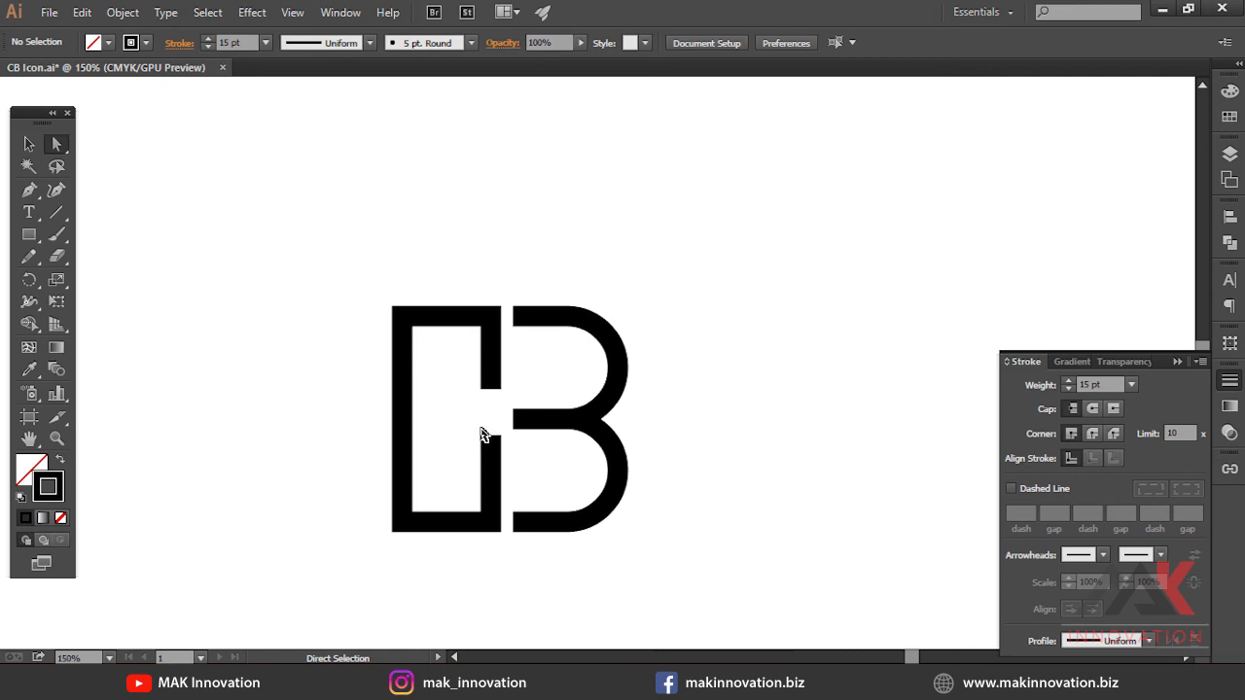
{"action": "key", "text": "ctrl+z"}
{"action": "key", "text": "ctrl+z"}
{"action": "key", "text": "ctrl+z"}
Draw a small rectangle over the stem's right edge and combine both with Pathfinder Exclude after testing other modes
{"action": "left_click", "coordinate": [31, 237]}
{"action": "mouse_move", "coordinate": [467, 392]}
{"action": "left_mouse_down"}
{"action": "mouse_move", "coordinate": [553, 449]}
{"action": "mouse_move", "coordinate": [538, 444]}
{"action": "left_mouse_up"}
{"action": "key", "text": "v"}
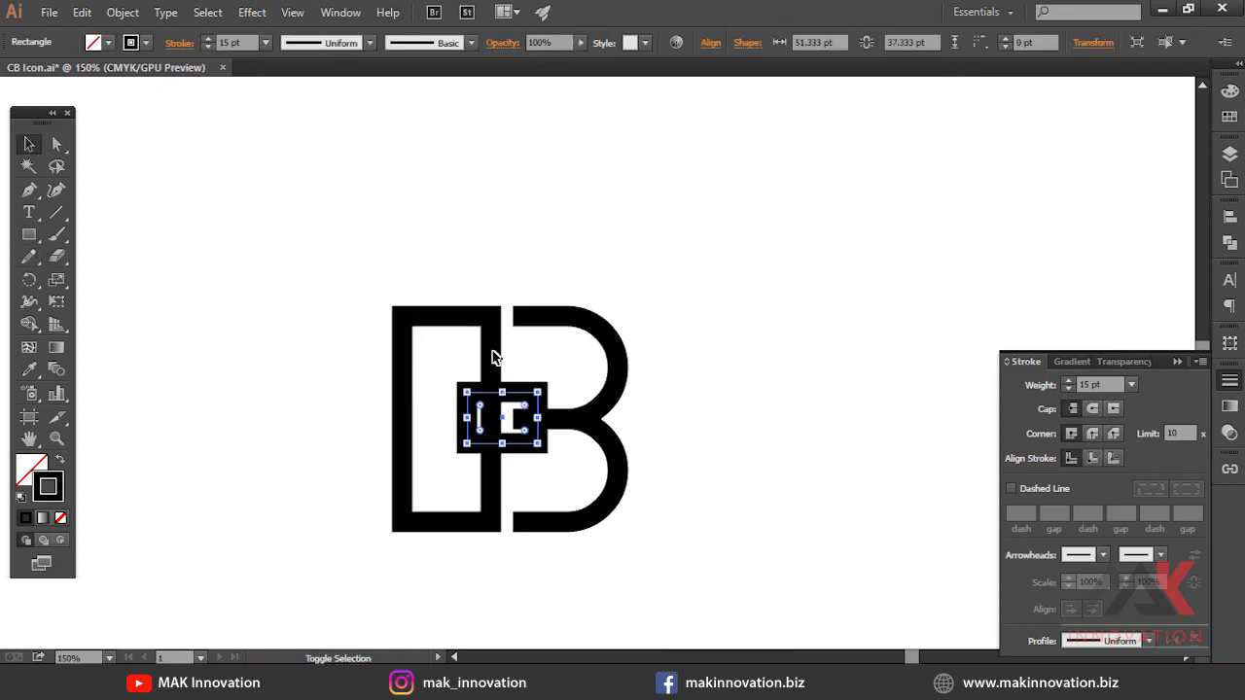
{"action": "left_click", "coordinate": [493, 359], "text": "shift"}
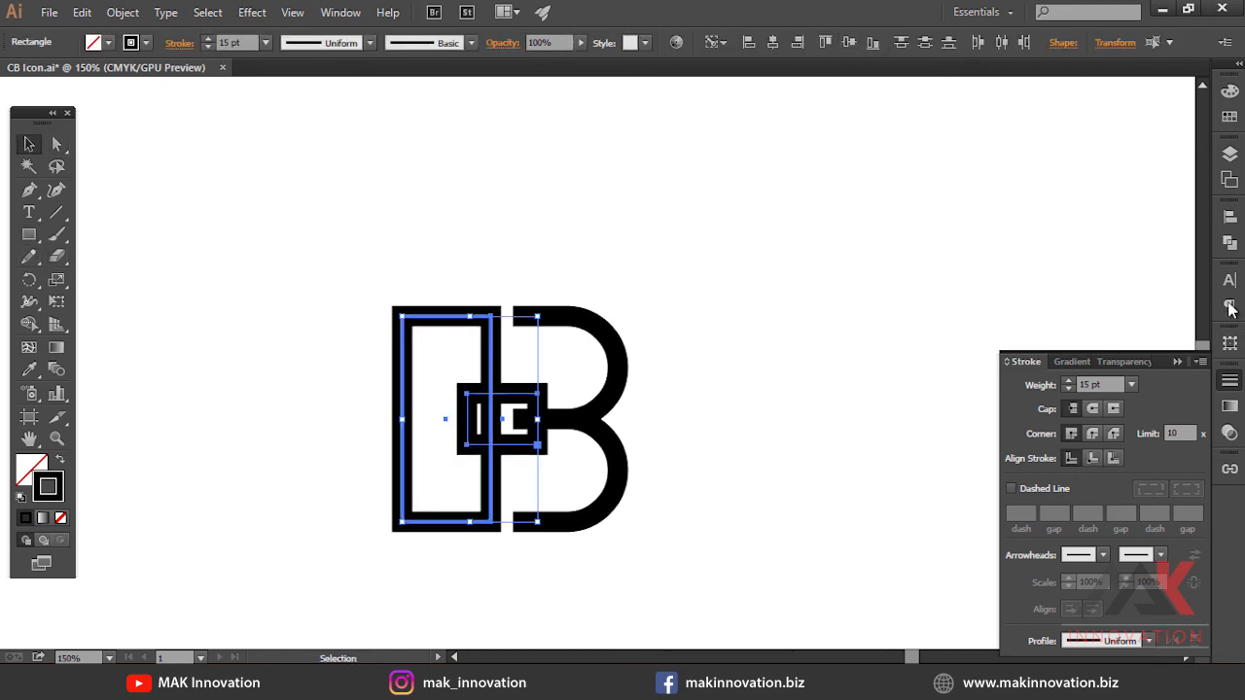
{"action": "left_click", "coordinate": [1231, 243]}
{"action": "left_click", "coordinate": [1050, 245]}
{"action": "key", "text": "ctrl+z"}
{"action": "left_click", "coordinate": [1084, 244]}
{"action": "key", "text": "ctrl+z"}
{"action": "left_click", "coordinate": [1117, 244]}
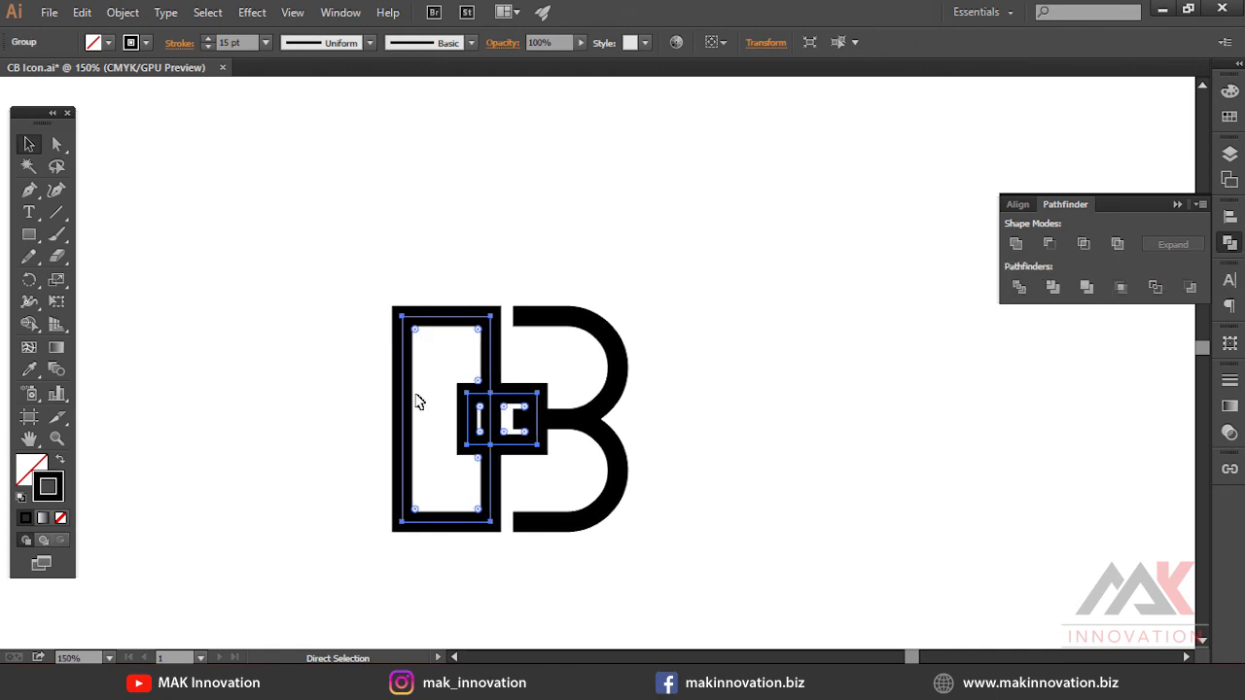
Ungroup the Pathfinder result and delete the small inner leftover piece
{"action": "right_click", "coordinate": [501, 395]}
{"action": "left_click", "coordinate": [544, 491]}
{"action": "left_click", "coordinate": [564, 476]}
{"action": "left_click", "coordinate": [468, 408]}
{"action": "left_click", "coordinate": [507, 418]}
{"action": "left_click", "coordinate": [513, 395]}
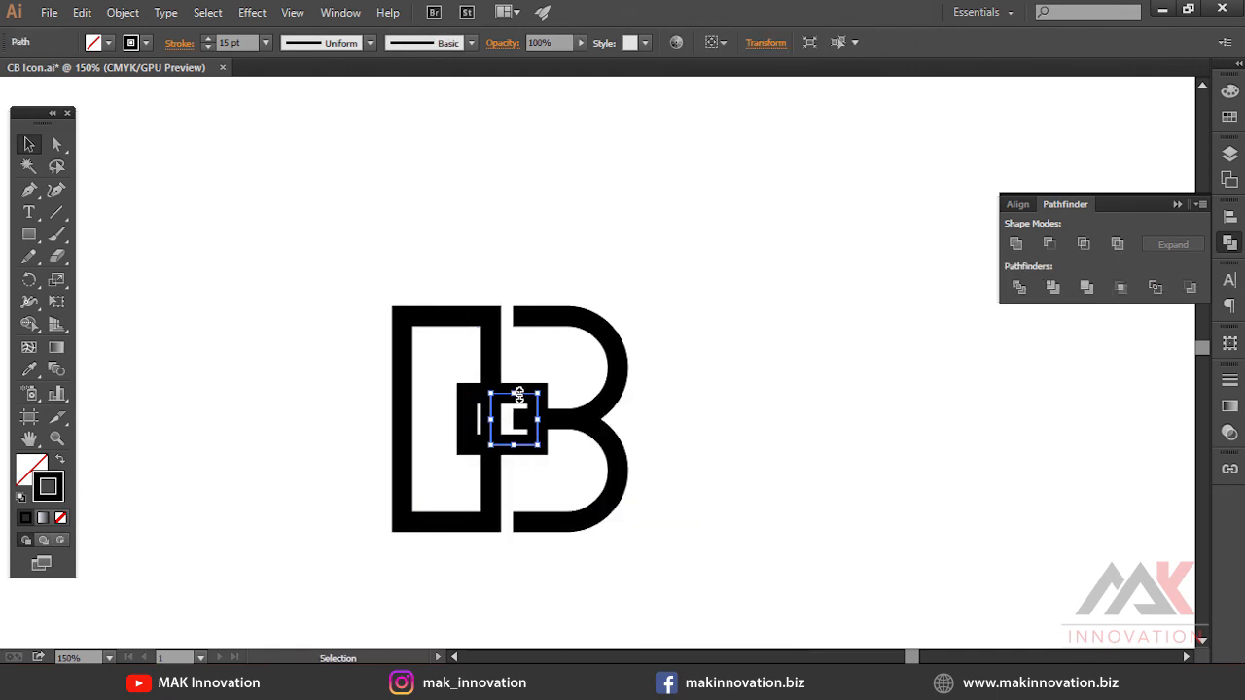
{"action": "key", "text": "Delete"}
Delete the notch's inner anchor points to open the C's right side
{"action": "key", "text": "ctrl+equal"}
{"action": "left_click", "coordinate": [536, 394]}
{"action": "key", "text": "a"}
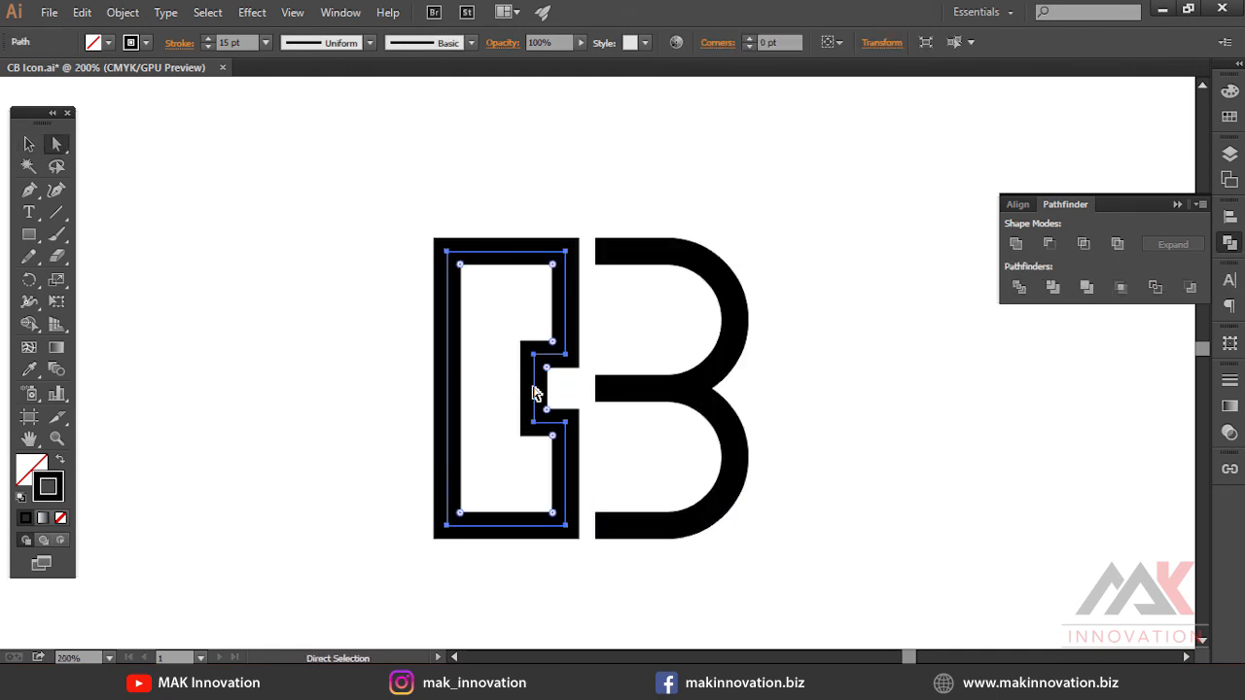
{"action": "left_click_drag", "start_coordinate": [547, 456], "coordinate": [546, 456]}
{"action": "key", "text": "Delete"}
Select the whole CB mark and duplicate it to the right
{"action": "key", "text": "v"}
{"action": "left_click", "coordinate": [835, 370]}
{"action": "key", "text": "ctrl+minus"}
{"action": "key", "text": "space"}
{"action": "left_click_drag", "start_coordinate": [661, 381], "coordinate": [559, 359]}
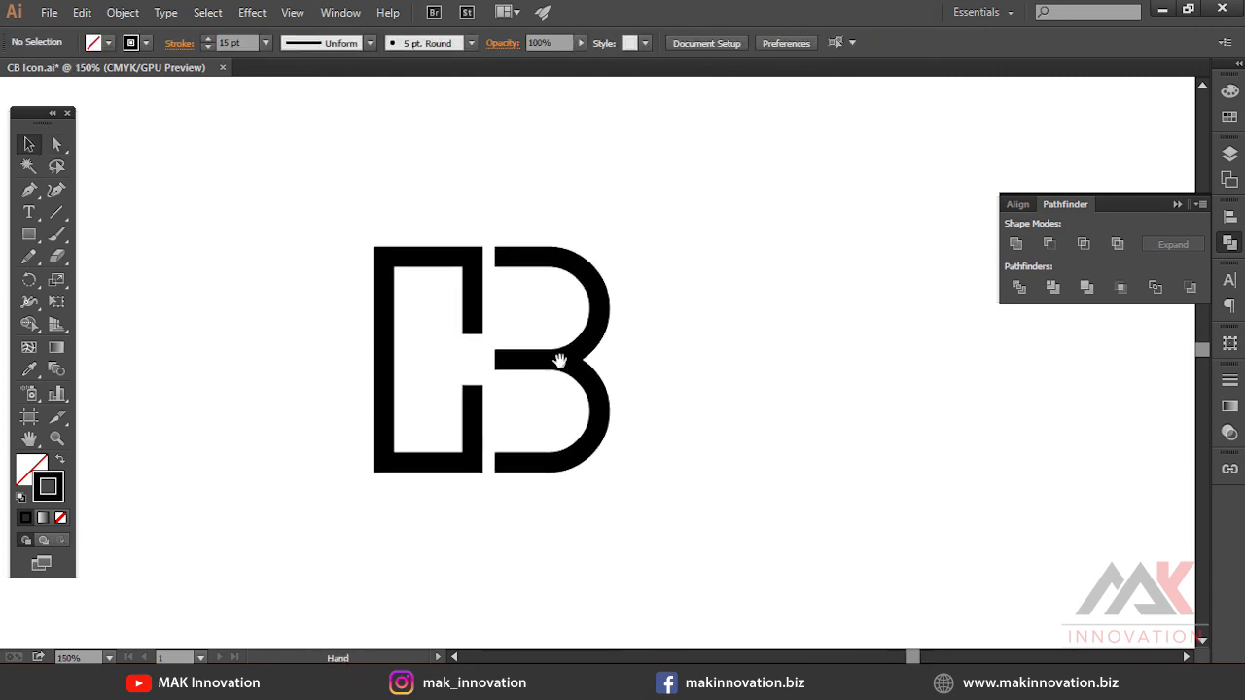
{"action": "left_click_drag", "start_coordinate": [357, 179], "coordinate": [688, 527]}
{"action": "left_click_drag", "start_coordinate": [478, 405], "coordinate": [800, 401]}
Shorten both inner stems of the duplicated C by moving their end anchors, widening the opening on its right side
{"action": "key", "text": "space"}
{"action": "key", "text": "a"}
{"action": "left_click_drag", "start_coordinate": [781, 329], "coordinate": [552, 382]}
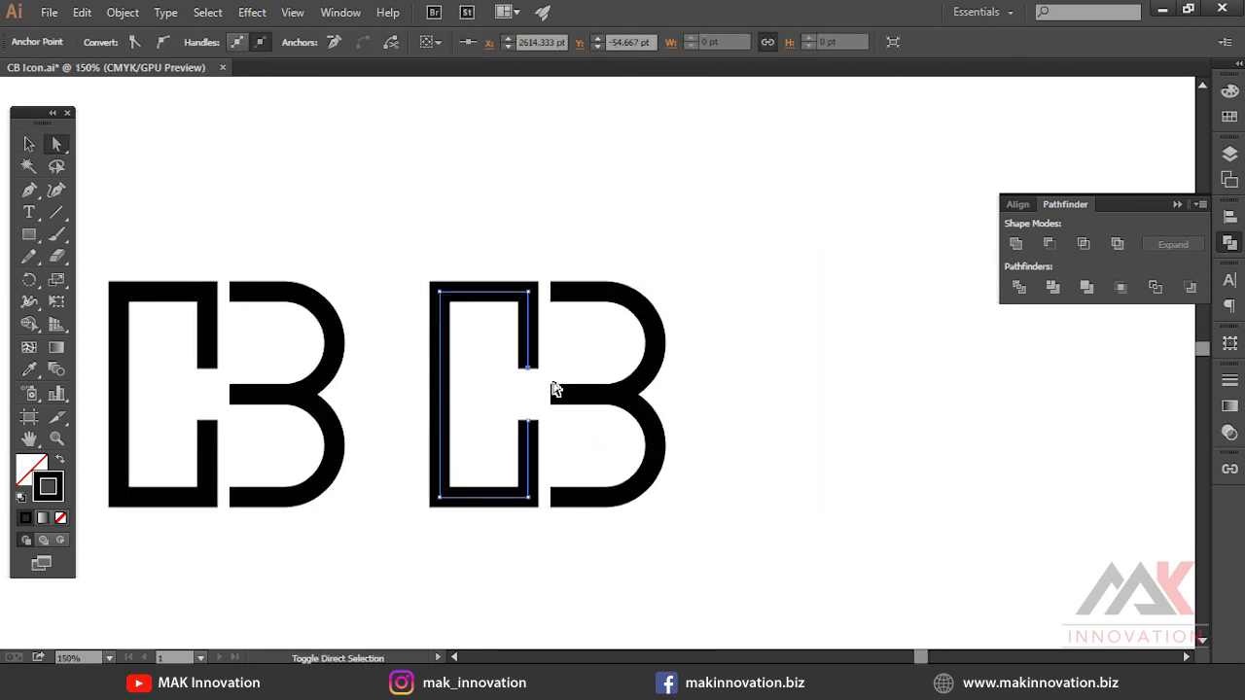
{"action": "key", "text": "ctrl+z"}
{"action": "key", "text": "ctrl+z"}
{"action": "key", "text": "ctrl+z"}
{"action": "key", "text": "ctrl+z"}
{"action": "key", "text": "ctrl+z"}
{"action": "key", "text": "ctrl+z"}
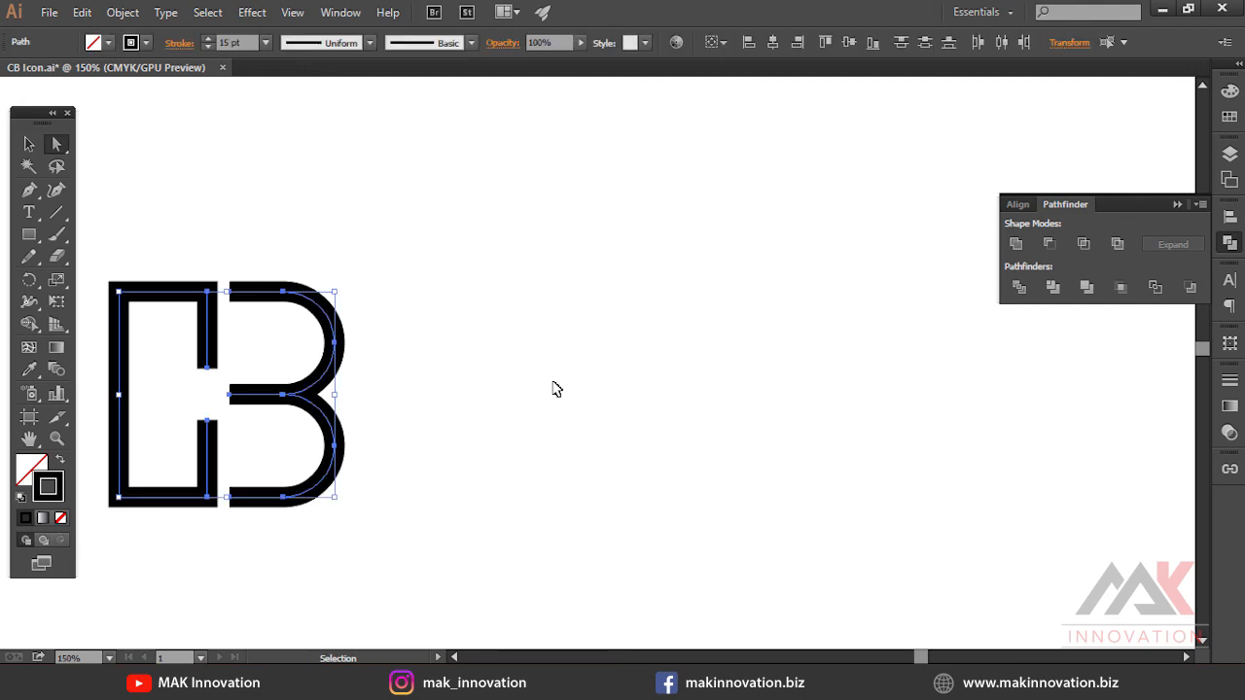
{"action": "key", "text": "ctrl+shift+z"}
{"action": "key", "text": "ctrl+shift+z"}
{"action": "key", "text": "ctrl+z"}
{"action": "key", "text": "shift+Up"}
{"action": "key", "text": "ctrl+z"}
{"action": "key", "text": "ctrl+shift+a"}
{"action": "left_click_drag", "start_coordinate": [502, 340], "coordinate": [568, 382]}
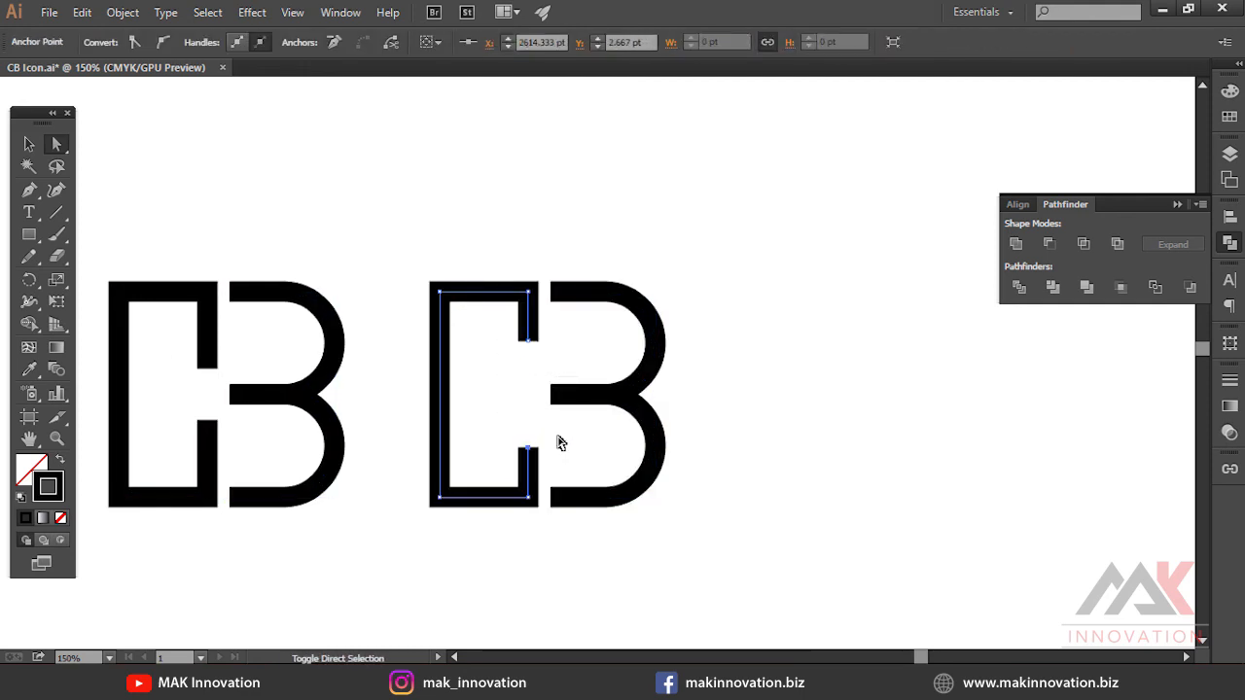
Select the second CB mark and duplicate it further to the right
{"action": "left_click", "coordinate": [586, 431]}
{"action": "key", "text": "v"}
{"action": "left_click_drag", "start_coordinate": [523, 355], "coordinate": [926, 397]}
{"action": "left_click_drag", "start_coordinate": [910, 391], "coordinate": [672, 417]}
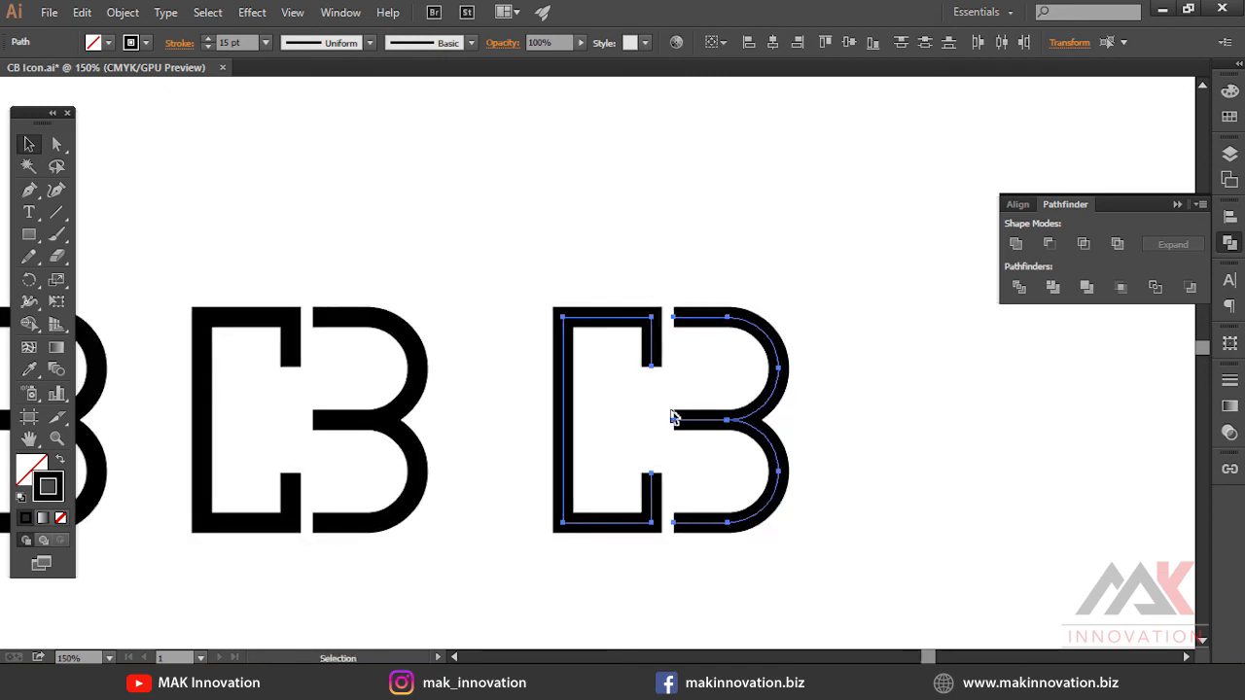
Delete the upper and lower inner stem anchors of the third C, leaving only its top and bottom arms
{"action": "key", "text": "a"}
{"action": "left_click_drag", "start_coordinate": [626, 341], "coordinate": [694, 384]}
{"action": "key", "text": "Delete"}
{"action": "left_click_drag", "start_coordinate": [629, 463], "coordinate": [686, 492]}
{"action": "key", "text": "Delete"}
Select all paths of the second CB mark and group them
{"action": "left_click", "coordinate": [608, 438]}
{"action": "key", "text": "v"}
{"action": "left_click_drag", "start_coordinate": [604, 435], "coordinate": [854, 404]}
{"action": "left_click_drag", "start_coordinate": [486, 227], "coordinate": [661, 509]}
{"action": "key", "text": "ctrl+g"}
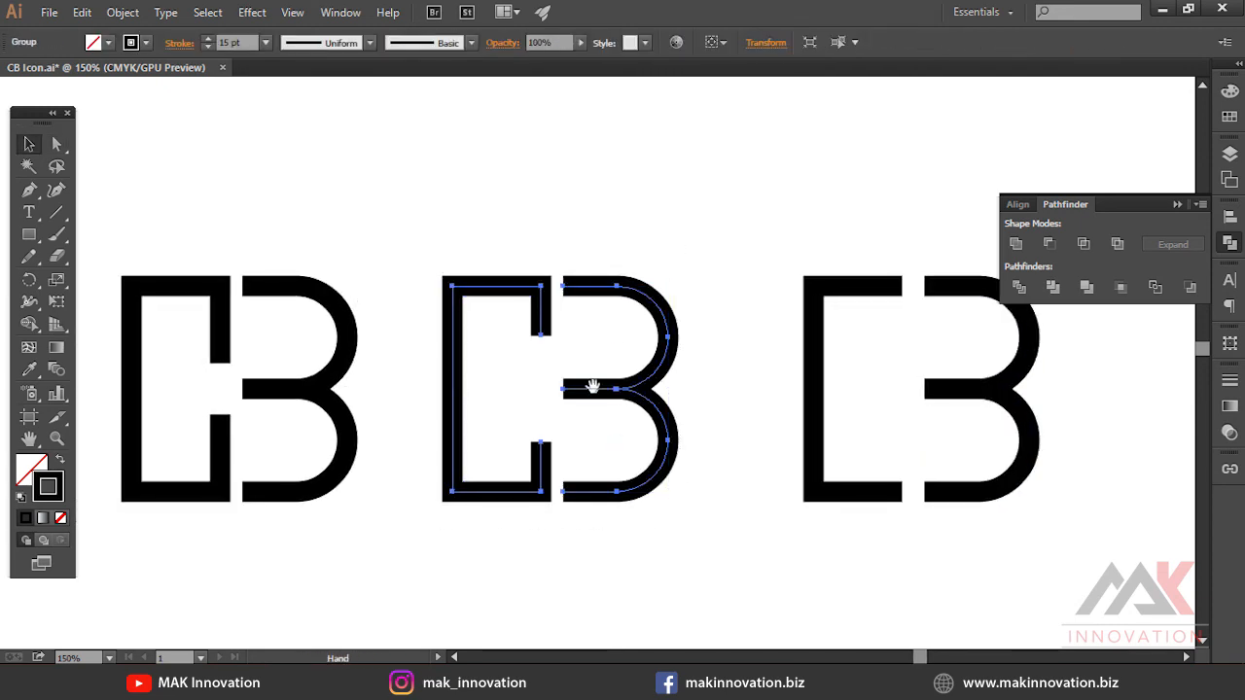